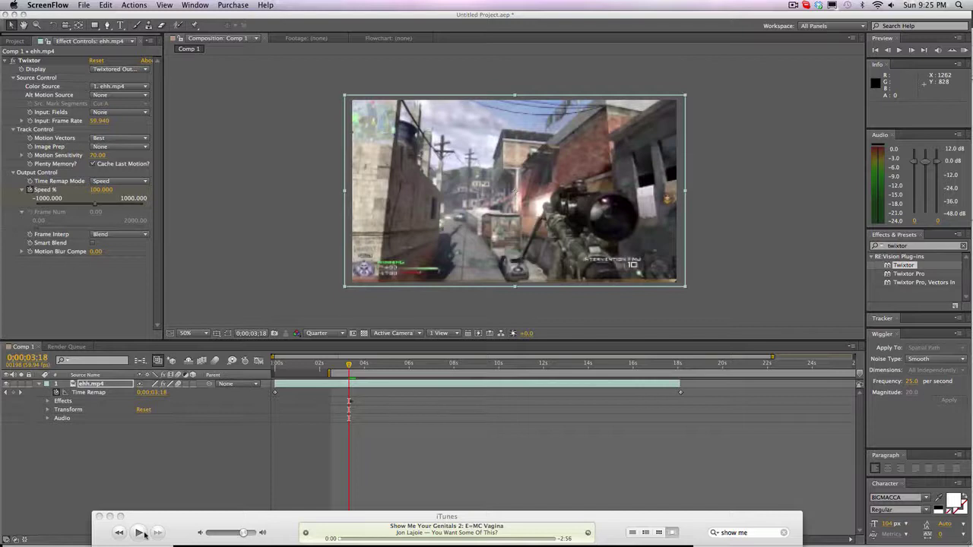
- Play a song briefly in the iTunes mini player with the volume raised, then pause it
click(141, 533)
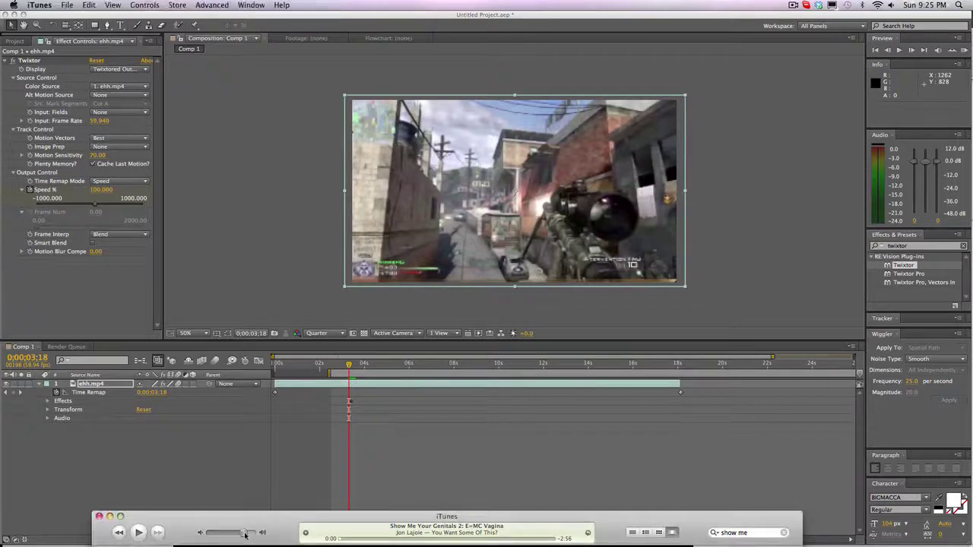
click(134, 532)
key(XF86AudioRaiseVolume)
key(XF86AudioRaiseVolume)
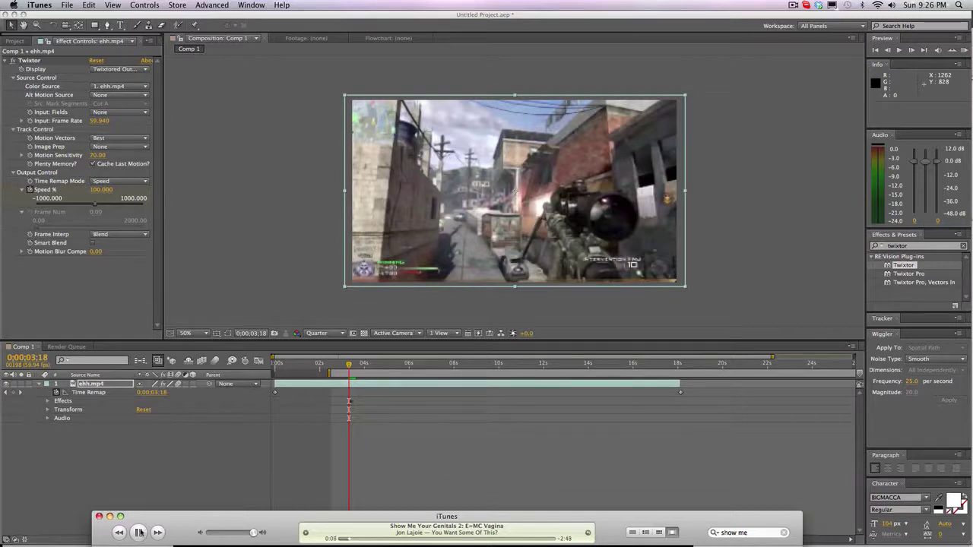
click(140, 532)
- Close and quit iTunes, then switch to Chrome's YouTube uploads list
click(99, 516)
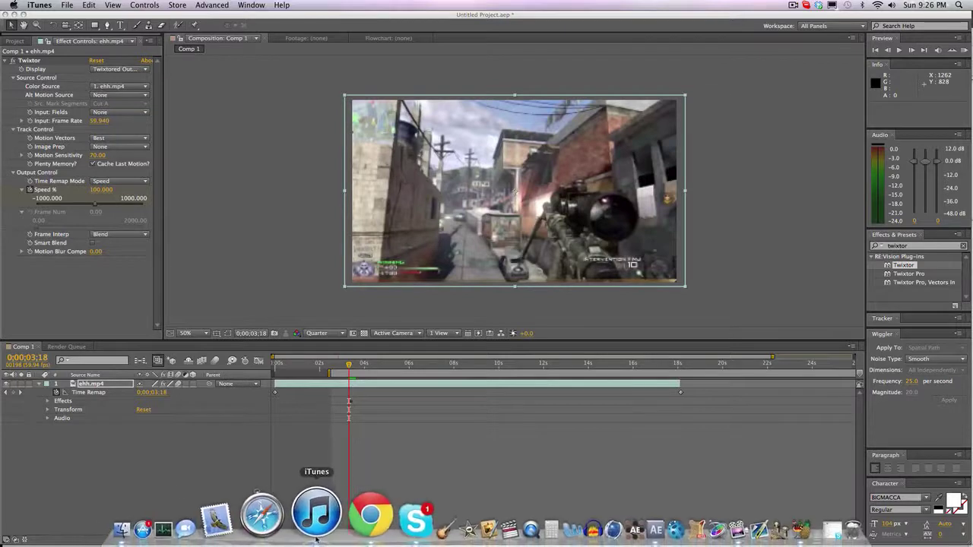
right_click(315, 513)
click(323, 467)
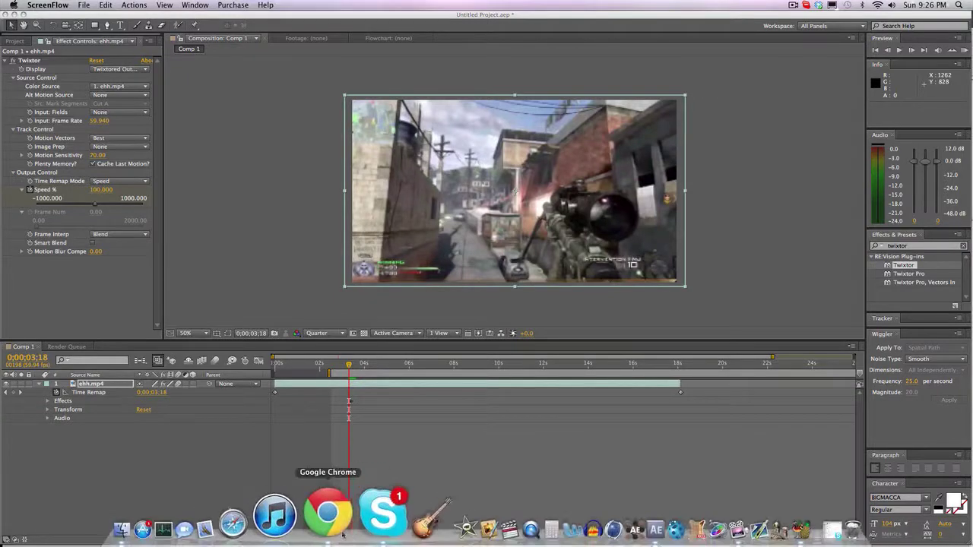
click(327, 515)
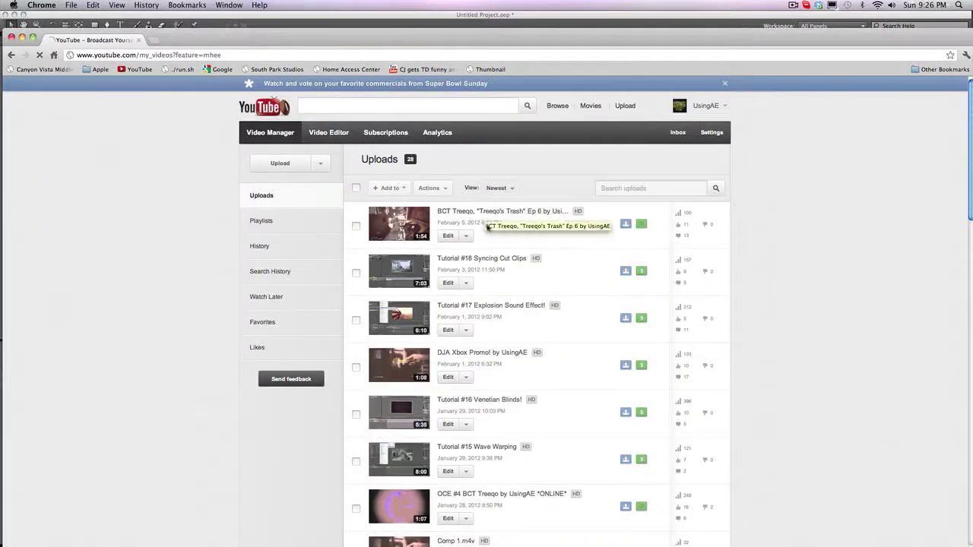
- Open the Treeqo's Trash Ep 6 video and play it from 0:52 to about 1:16
click(486, 225)
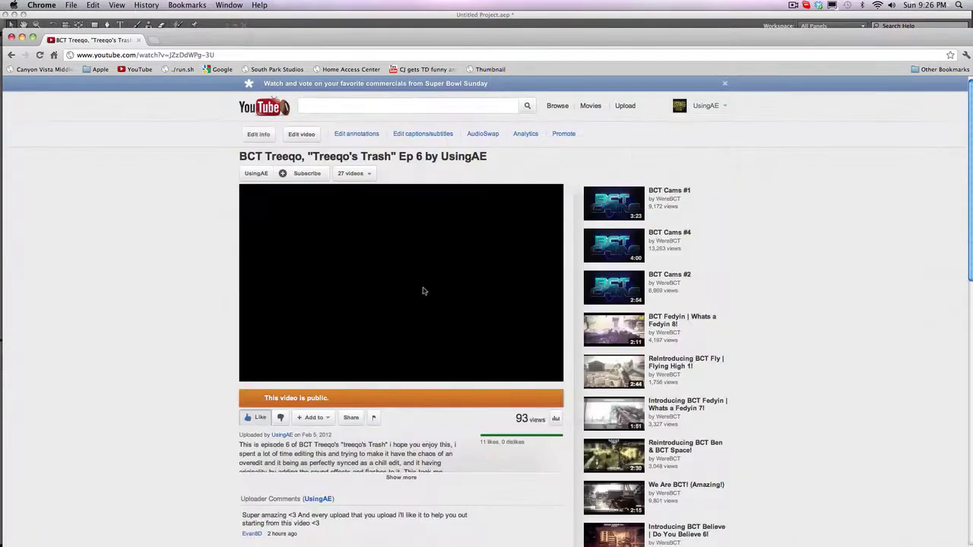
click(388, 368)
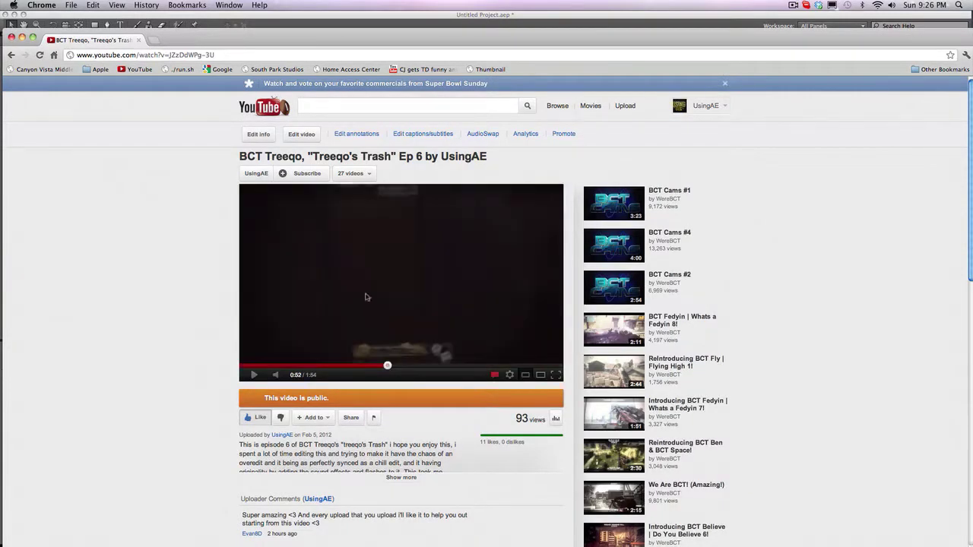
click(351, 281)
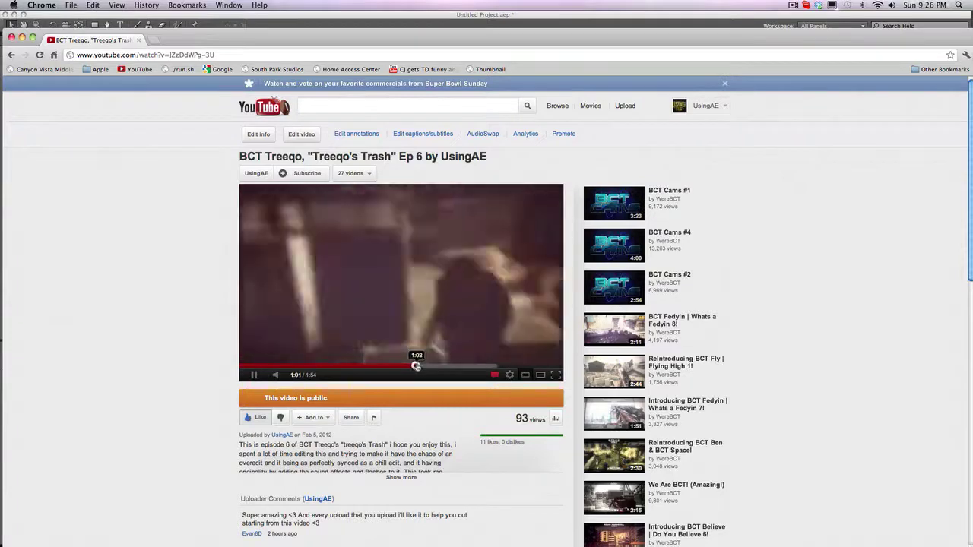
drag(412, 365, 484, 366)
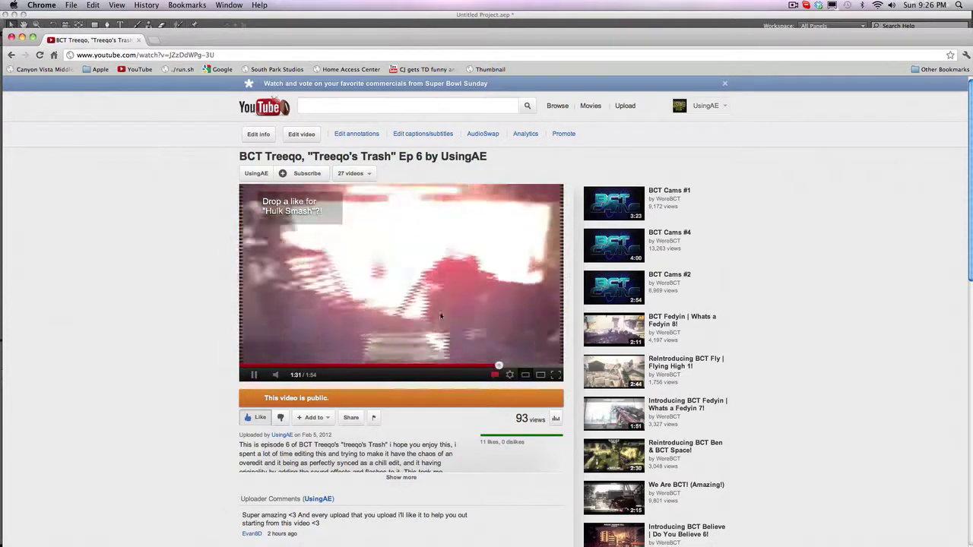
- Pause at 1:32, replay the moment around 1:30, and pause again
click(436, 317)
click(495, 366)
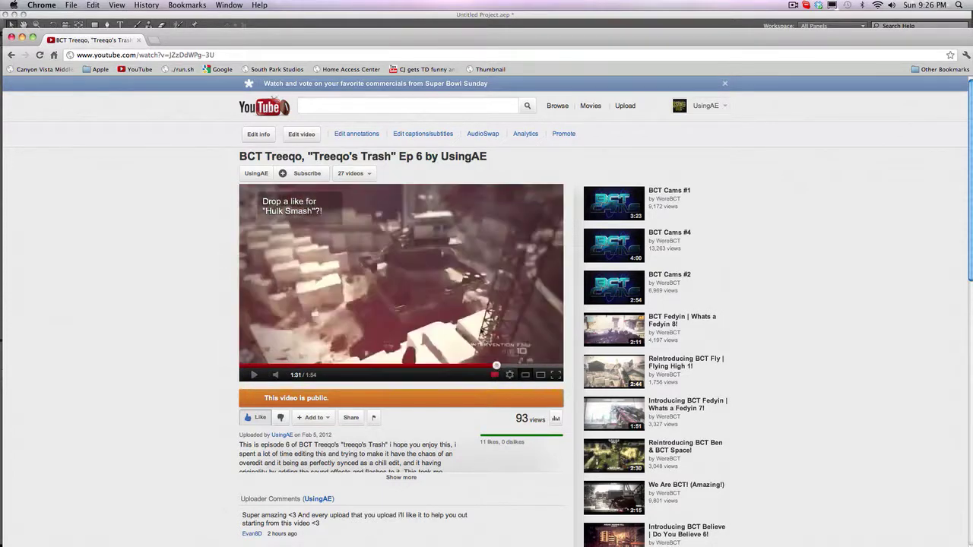
click(480, 331)
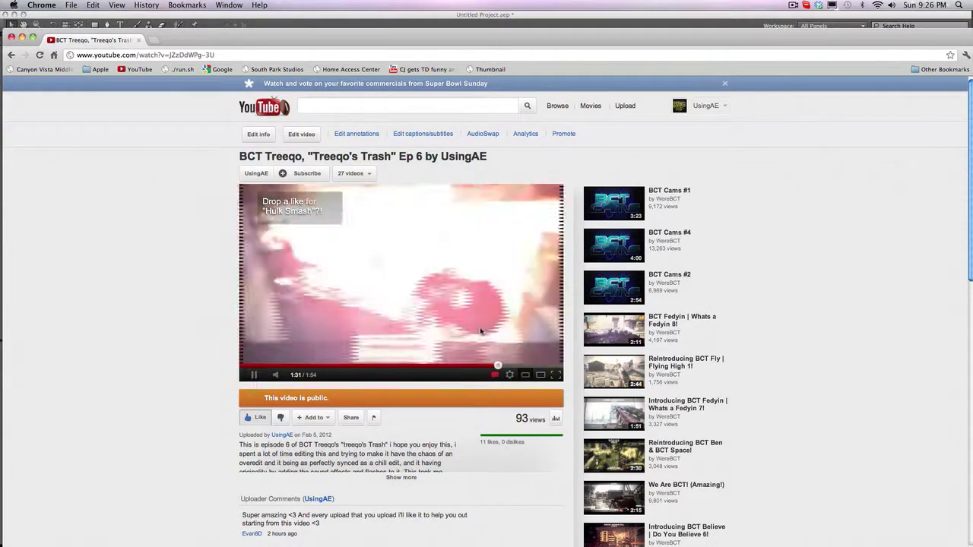
click(480, 331)
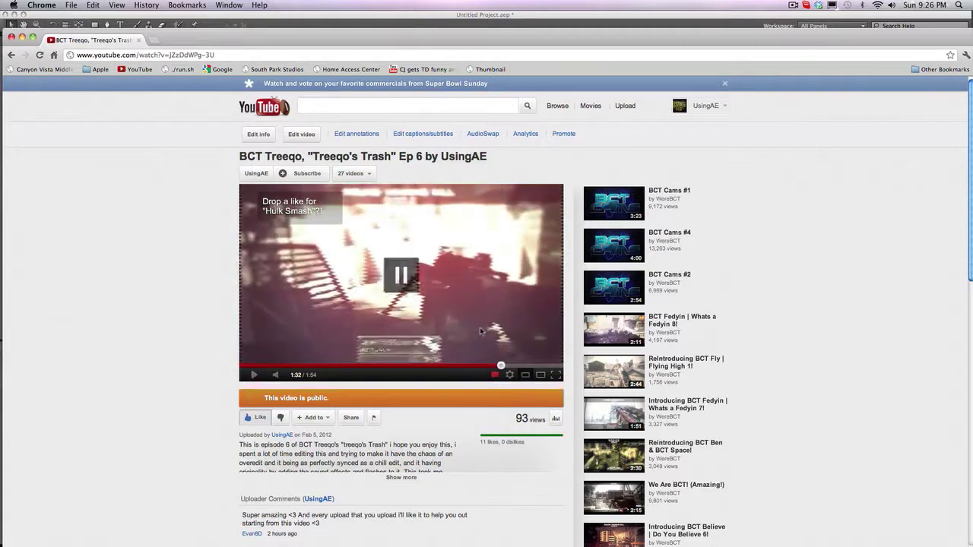
- Close Chrome and reveal the ehh.mp4 layer's Twixtor properties in After Effects
click(10, 36)
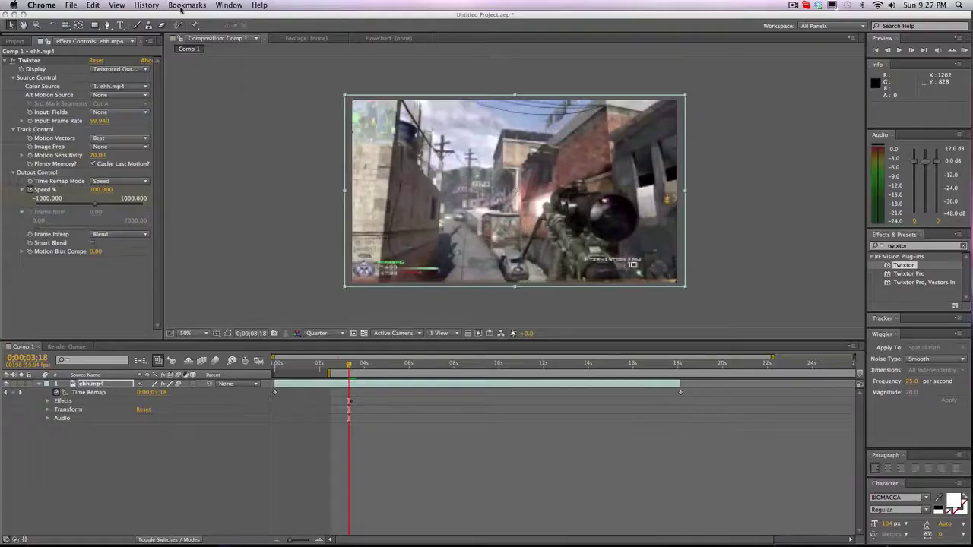
click(183, 14)
click(205, 469)
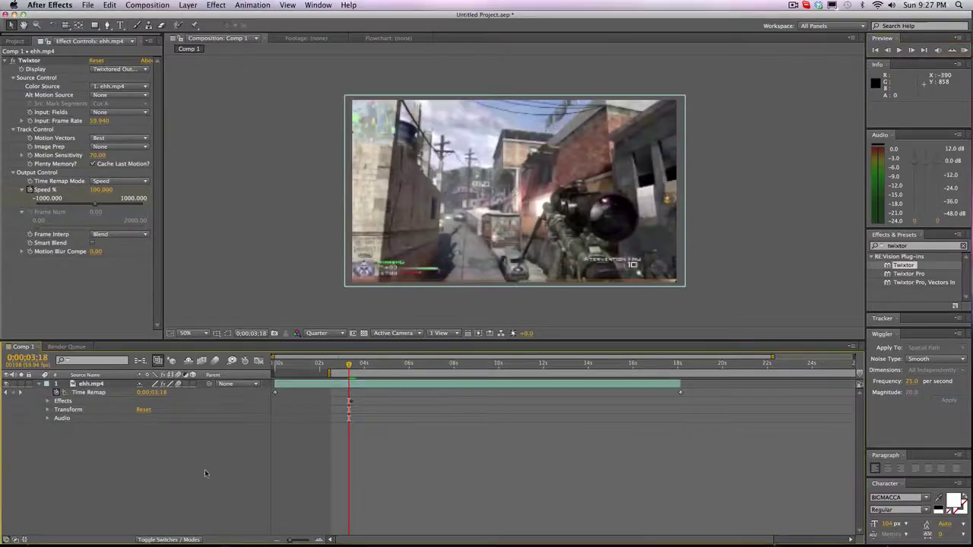
click(339, 386)
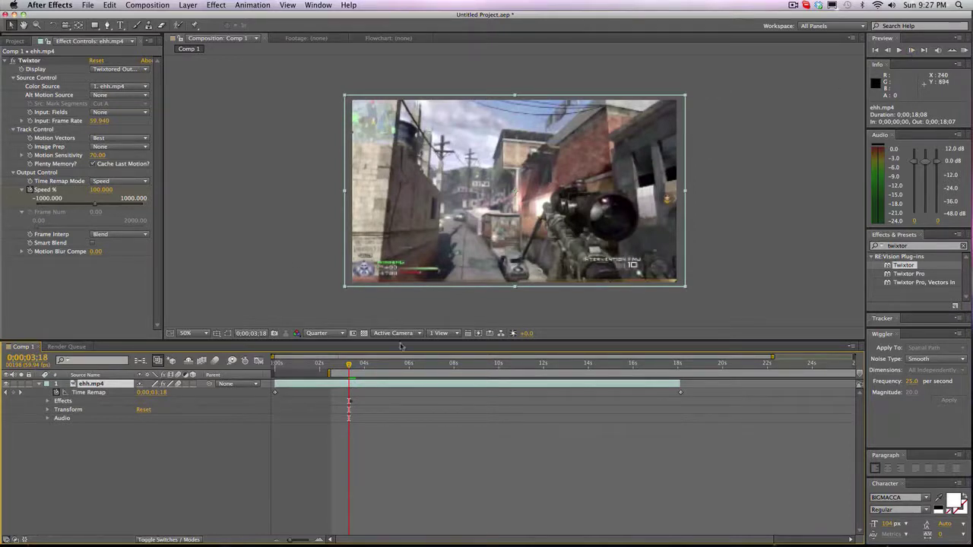
click(47, 401)
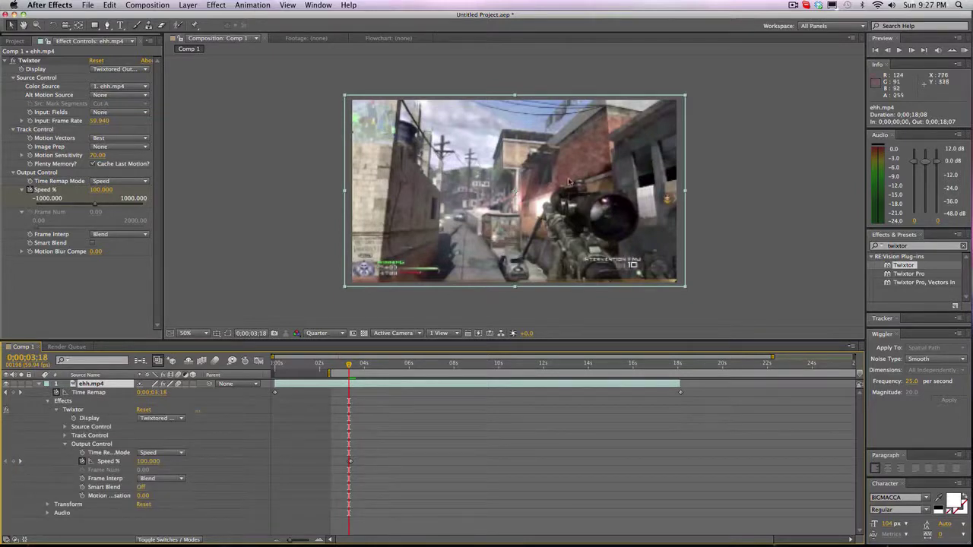
- Step frame by frame to find where Speed % drops from 100 to 41.2
click(912, 50)
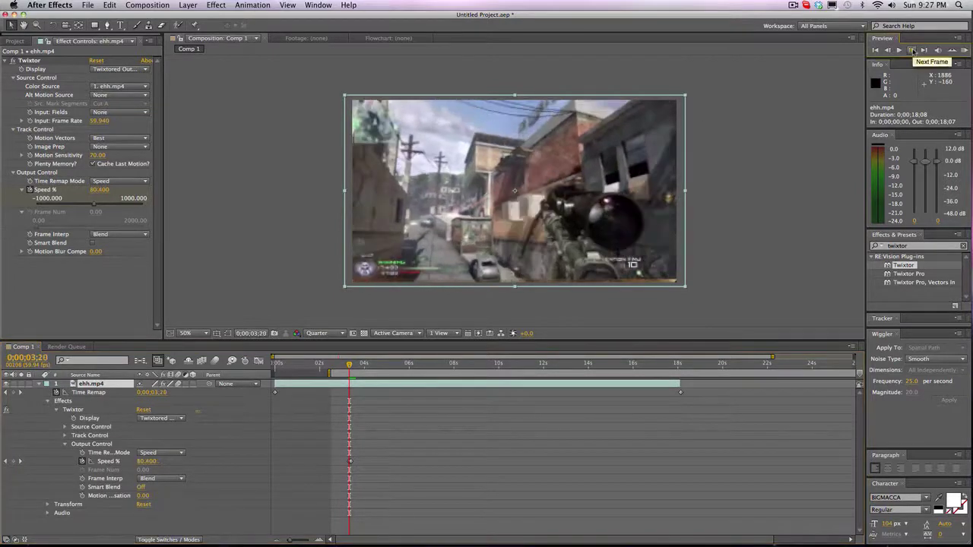
click(912, 51)
click(912, 50)
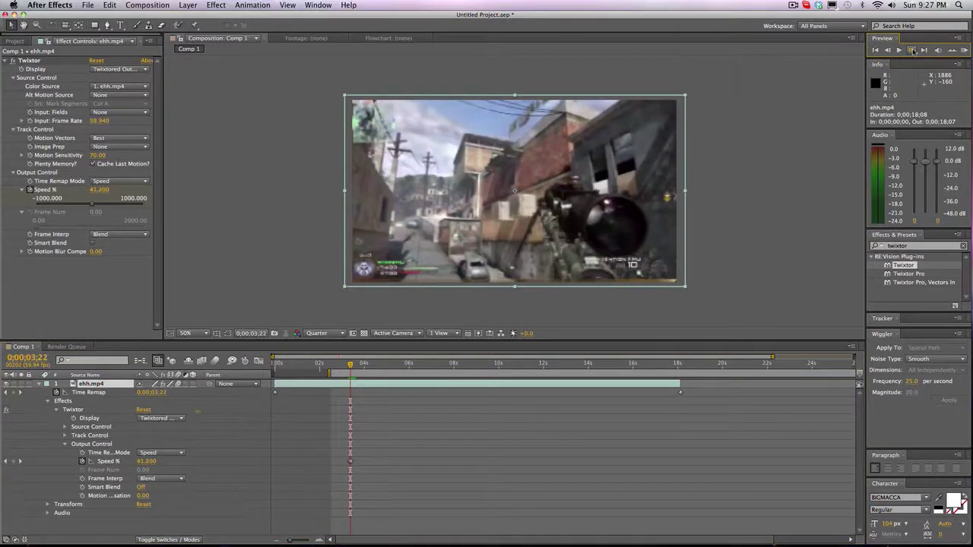
click(886, 50)
click(886, 50)
click(887, 50)
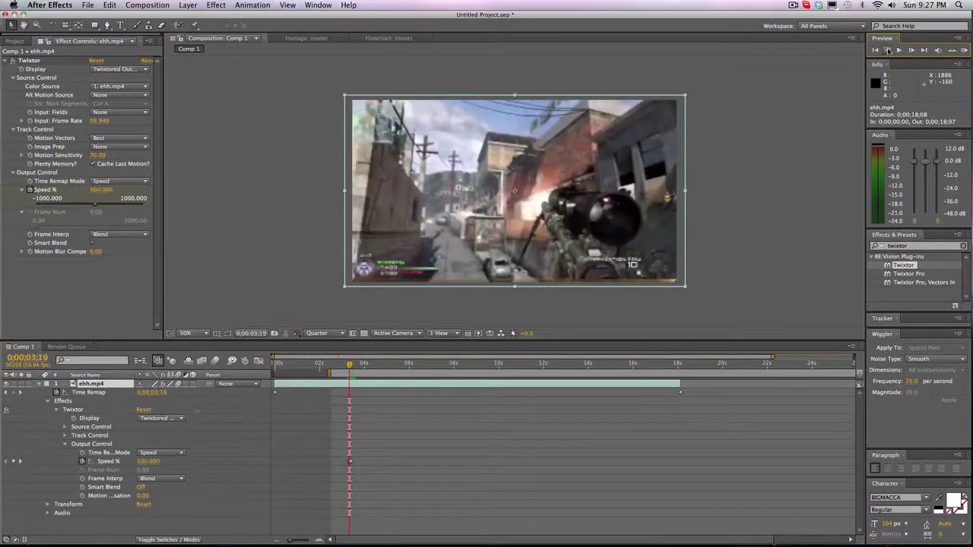
click(887, 50)
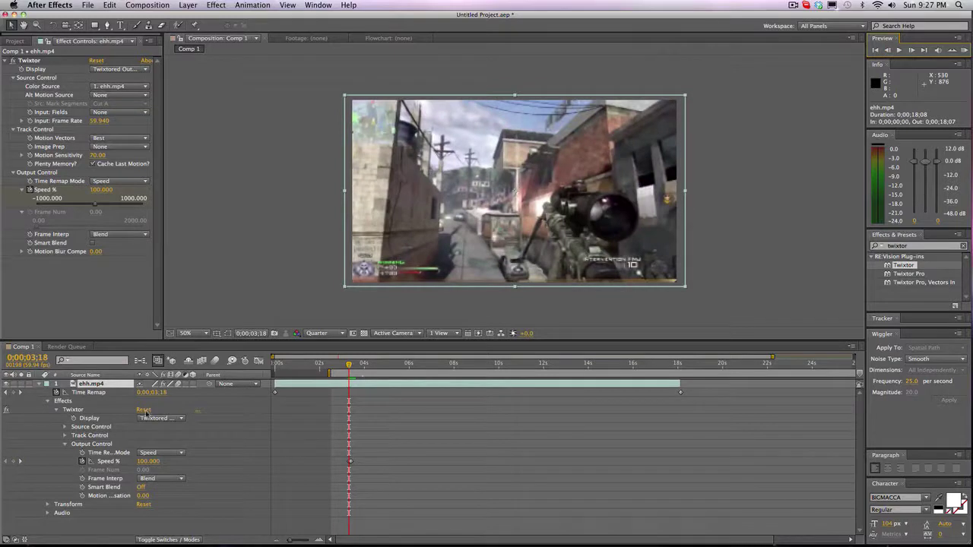
- Collapse the Twixtor properties and re-expand ehh.mp4 to show its Transform properties
click(66, 444)
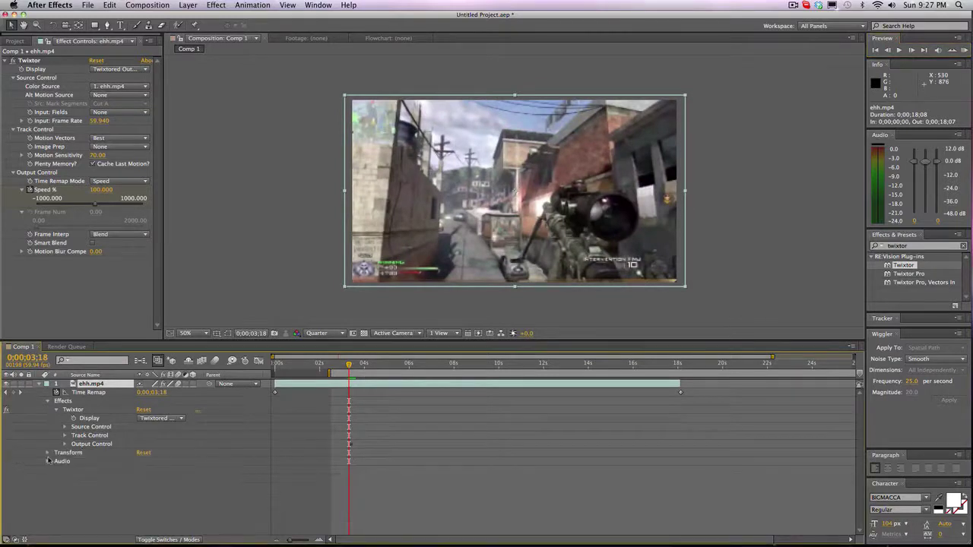
click(41, 385)
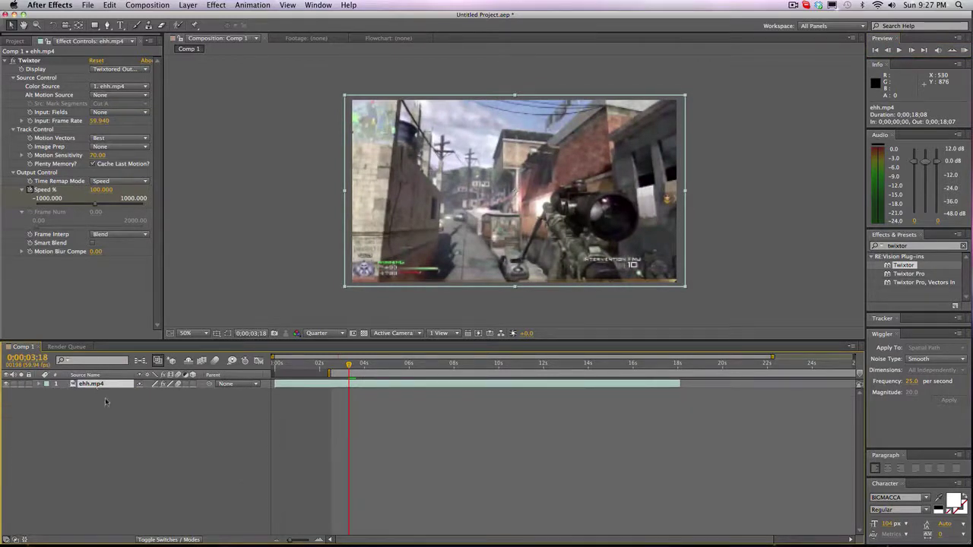
click(93, 385)
click(39, 385)
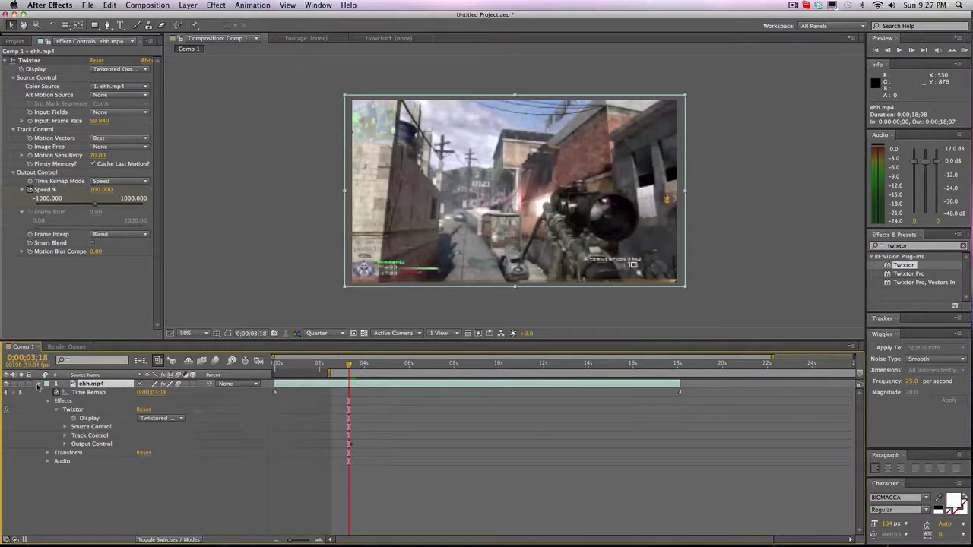
click(47, 452)
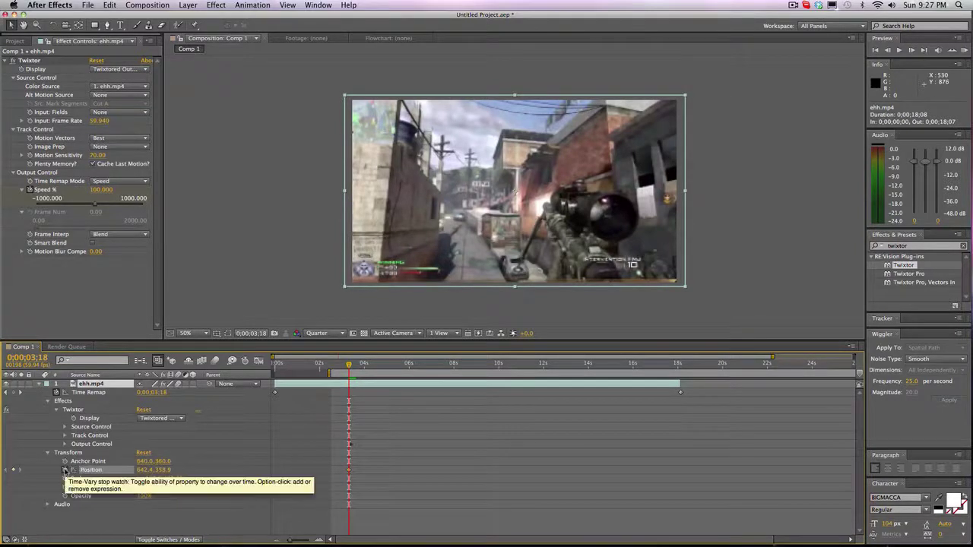
- Start keyframing ehh.mp4's Position and zoom the timeline in on the clip's start
click(65, 470)
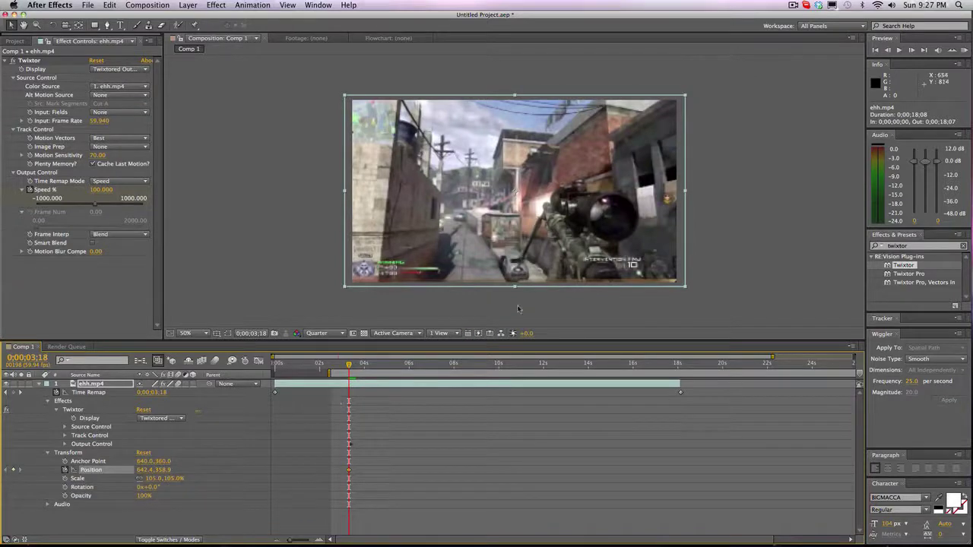
drag(772, 356, 511, 357)
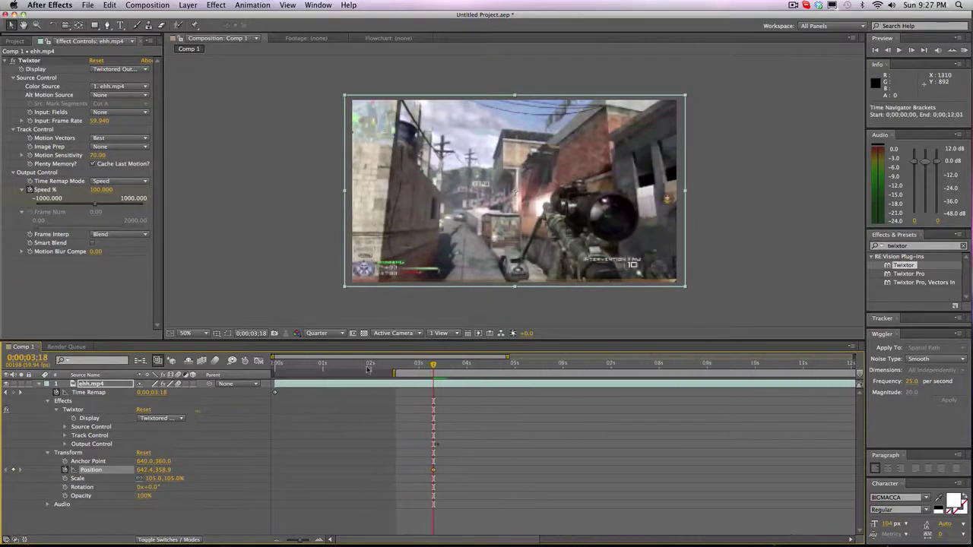
drag(275, 356, 328, 356)
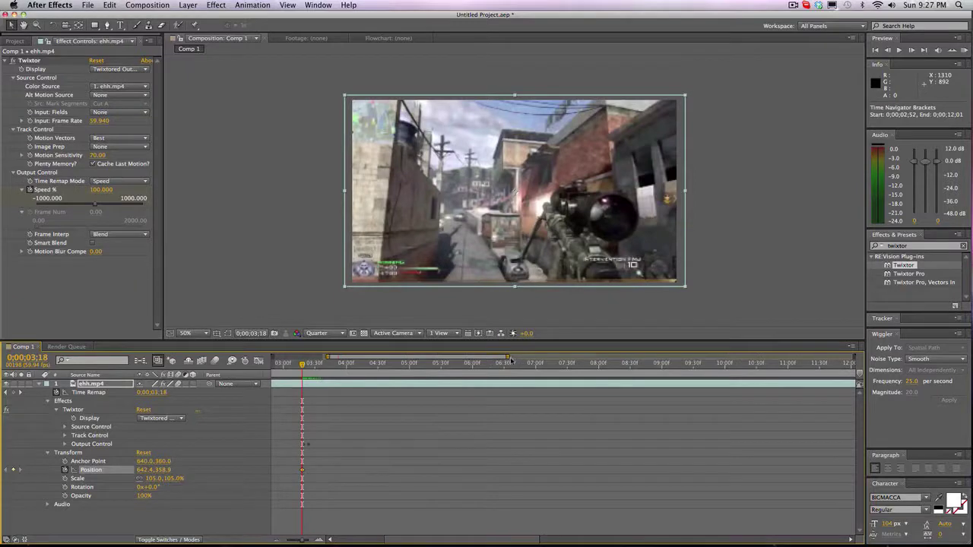
drag(508, 356, 331, 357)
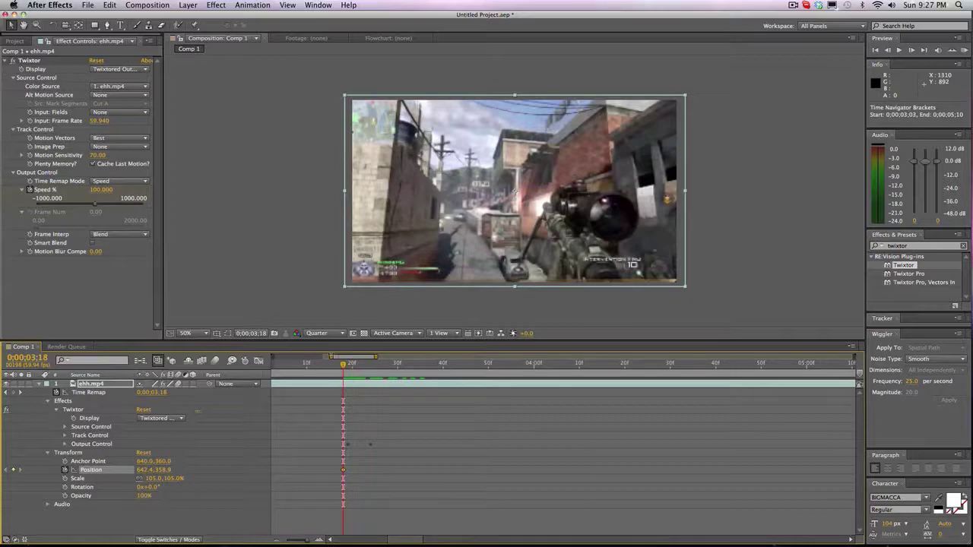
- Add a Position keyframe at 0;00;03;44 (642.4, 358.9), then zoom the timeline back out
click(431, 366)
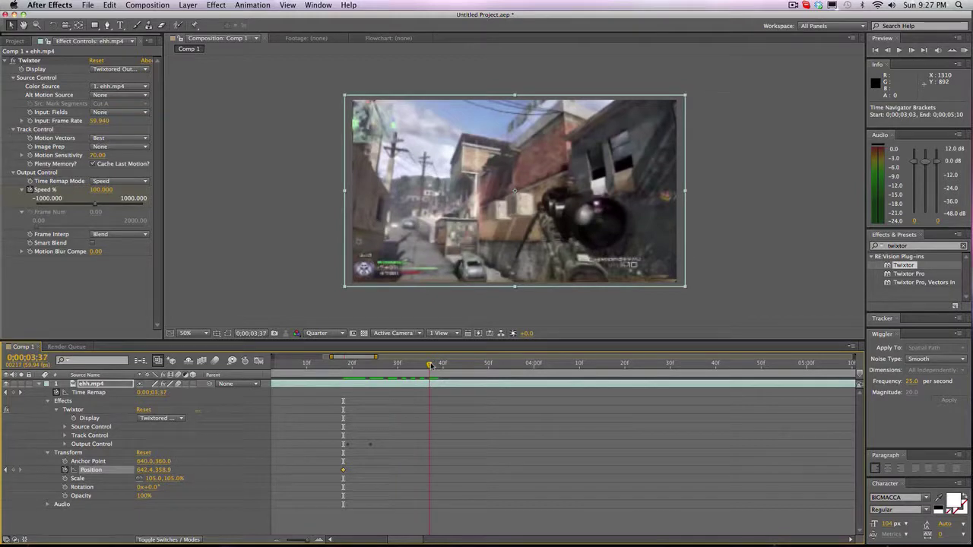
click(424, 366)
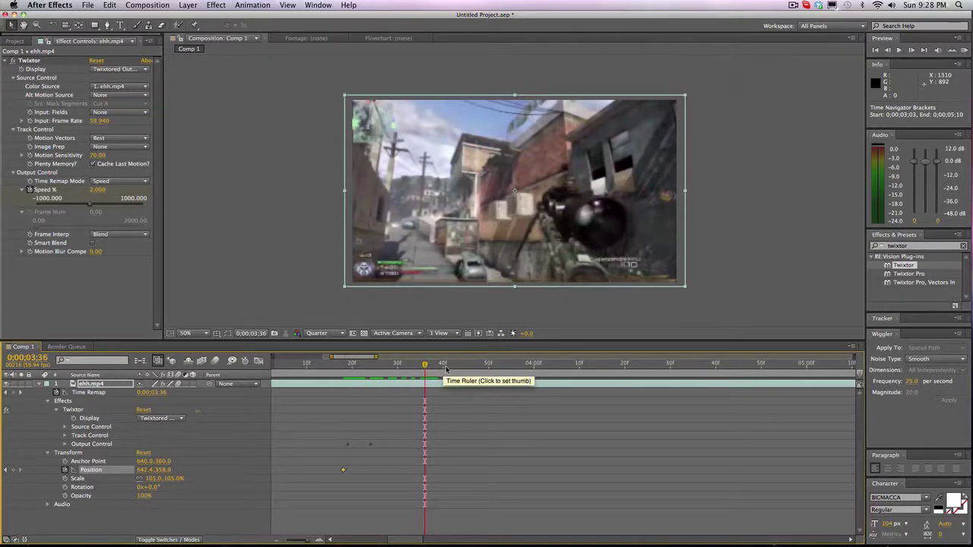
drag(471, 364, 470, 365)
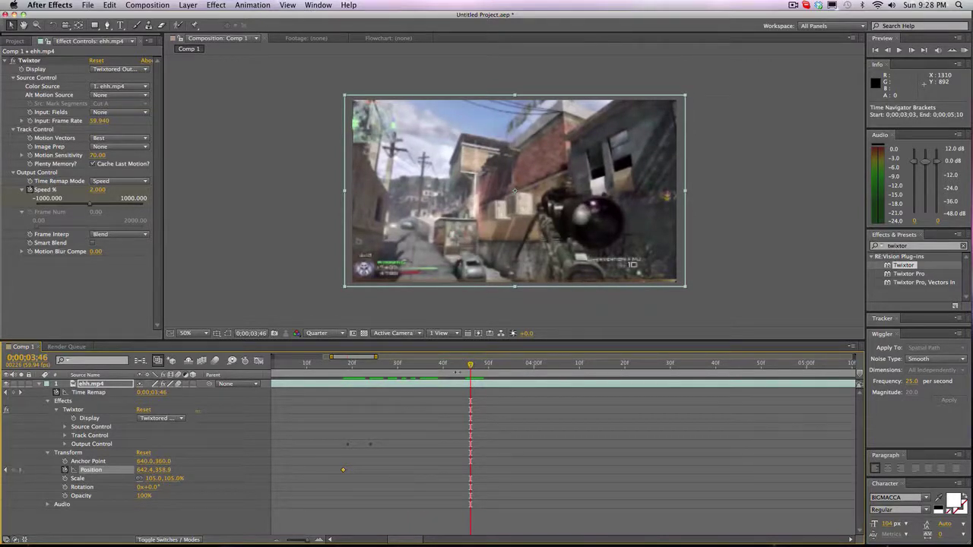
drag(471, 364, 461, 365)
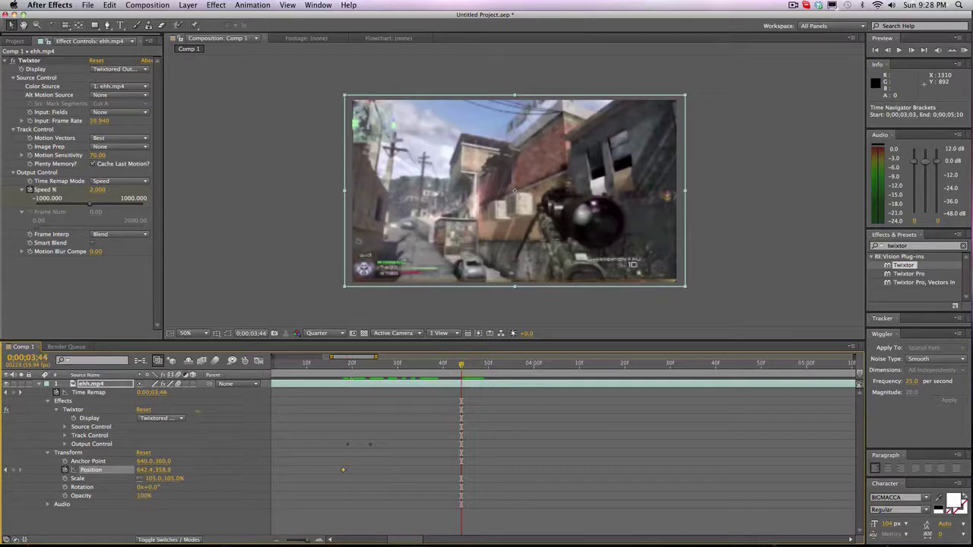
click(13, 470)
drag(376, 356, 380, 357)
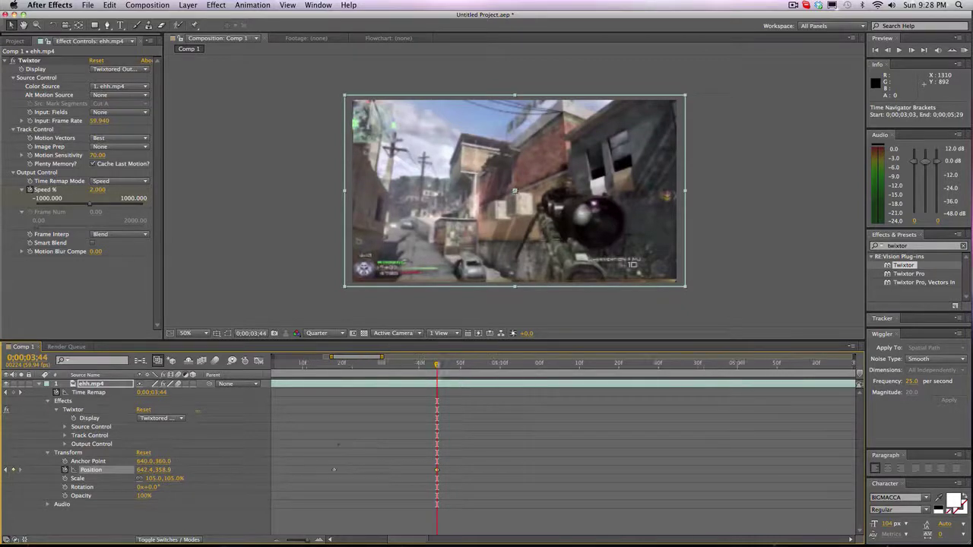
scroll(372, 464, down, 3)
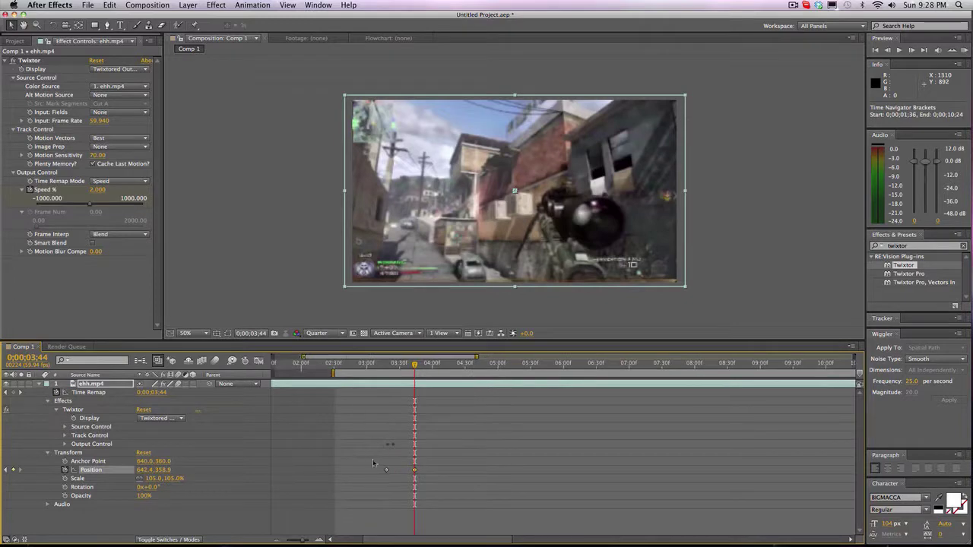
- Select the Position keyframes and reopen the Wiggler panel, enlarged to show all settings
click(386, 469)
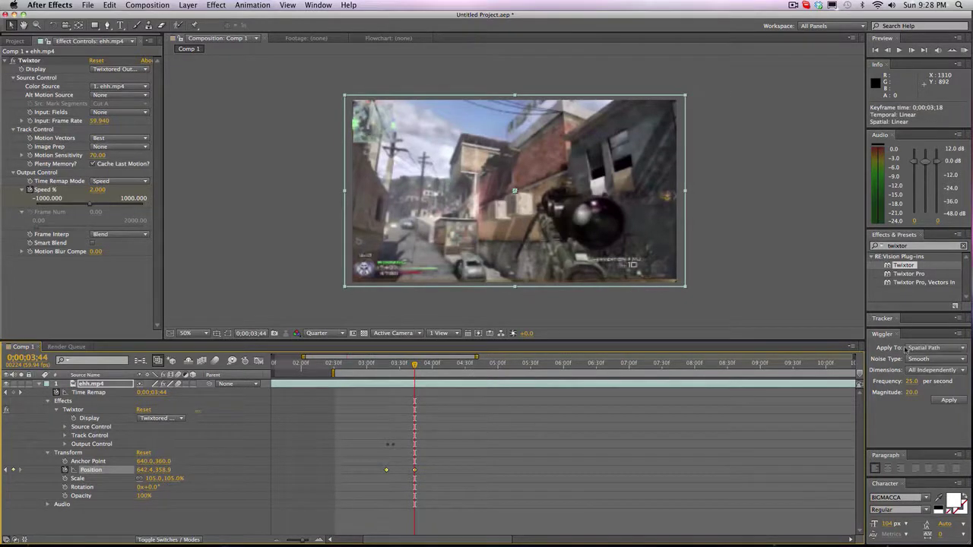
drag(883, 319, 896, 333)
click(894, 450)
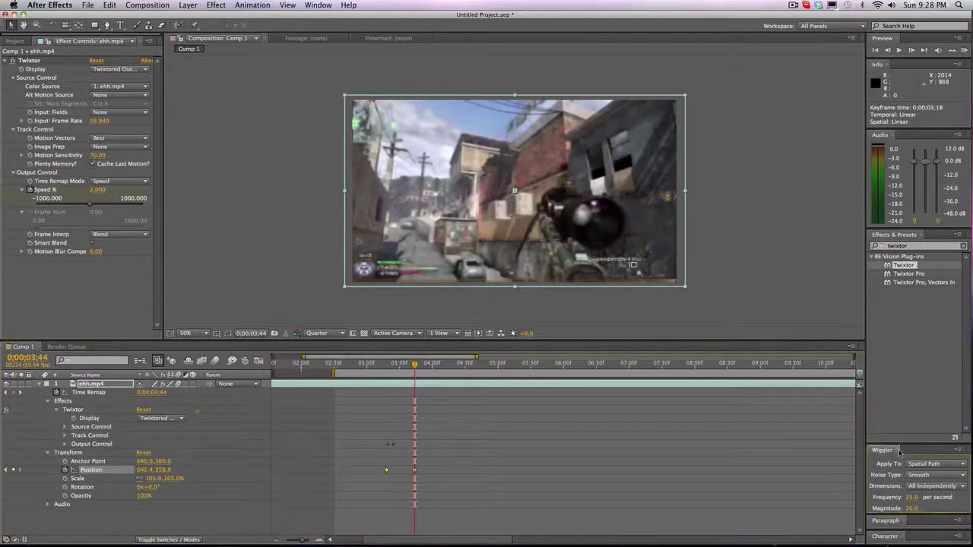
click(898, 451)
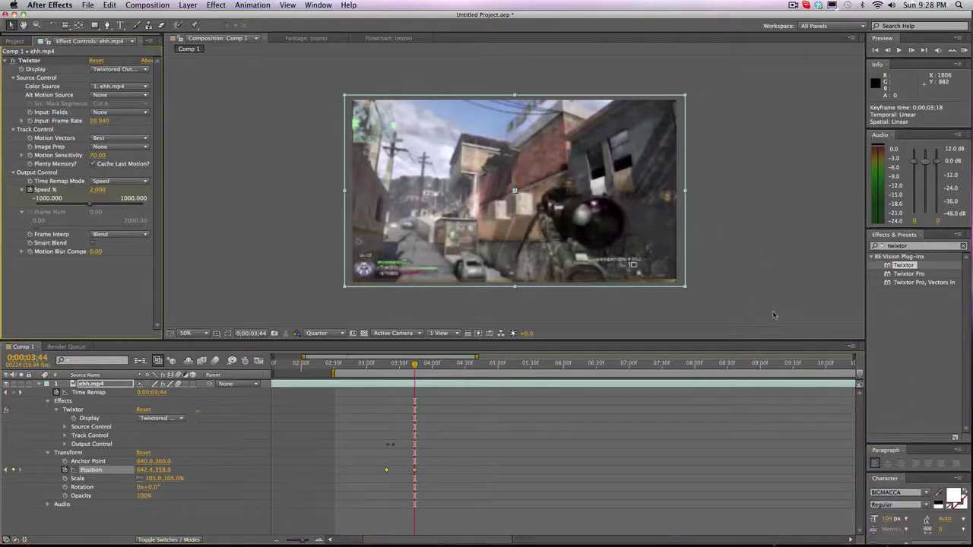
click(318, 4)
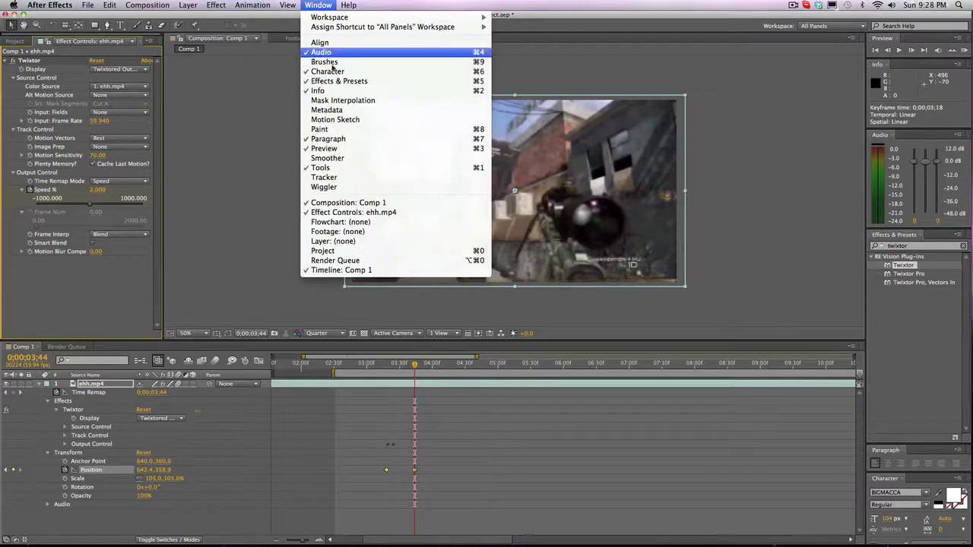
click(332, 186)
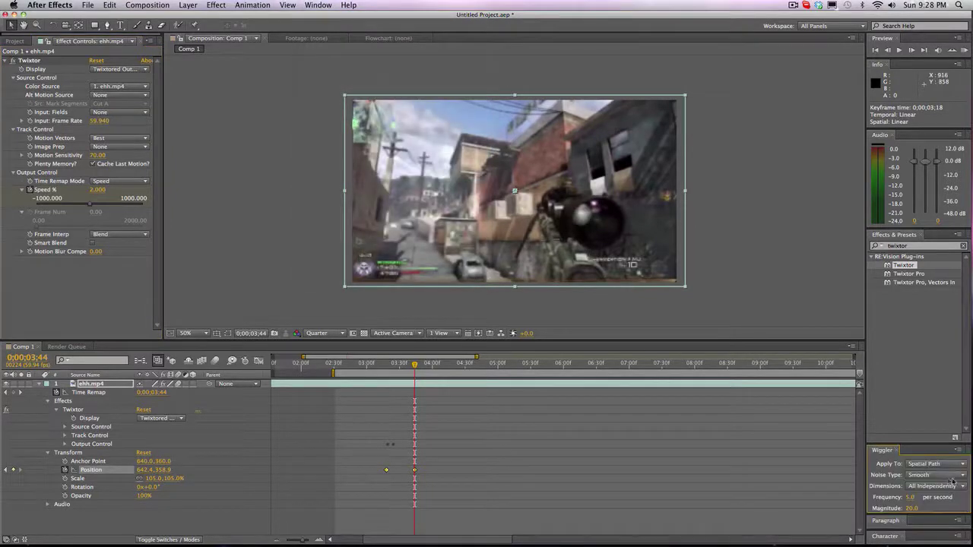
drag(926, 444, 927, 396)
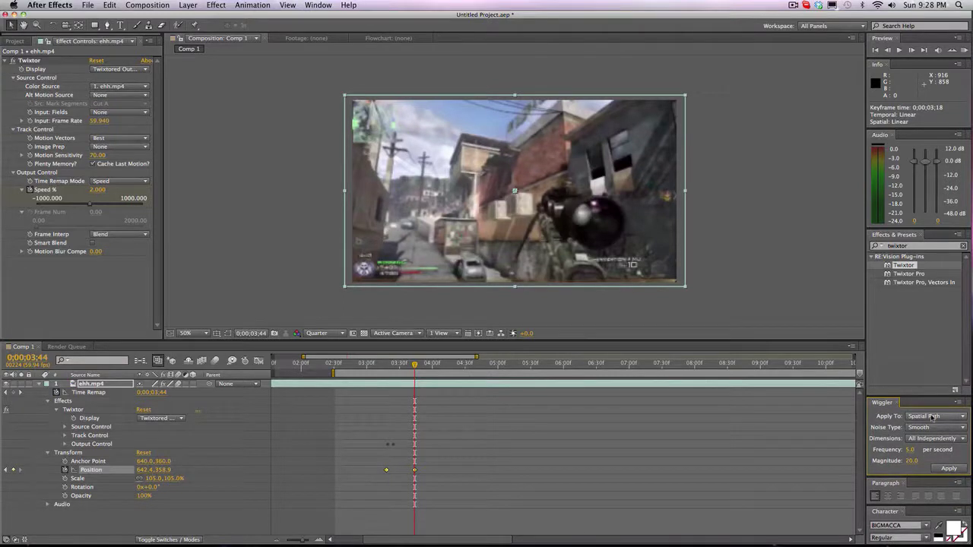
- Set the Wiggler to Spatial Path, Jagged noise, and All Independently dimensions
click(924, 428)
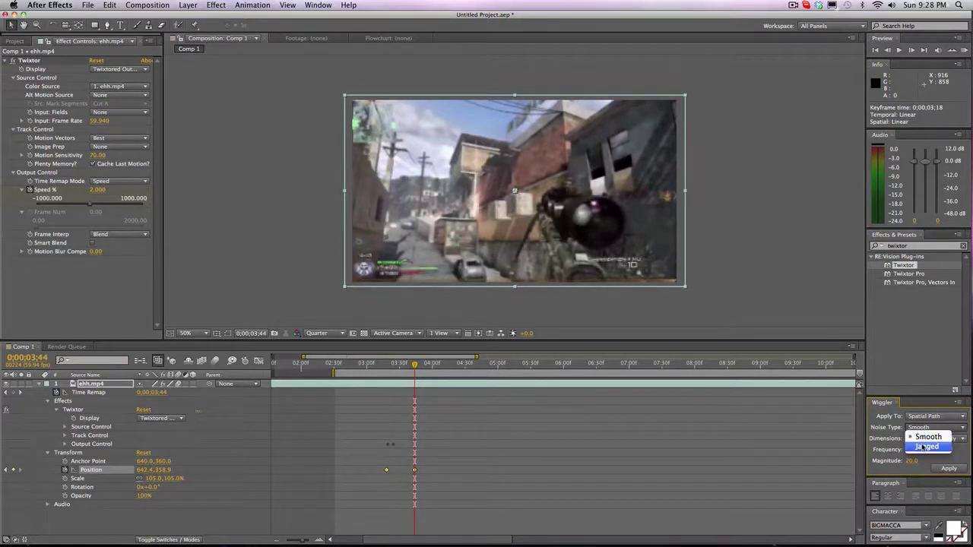
click(926, 355)
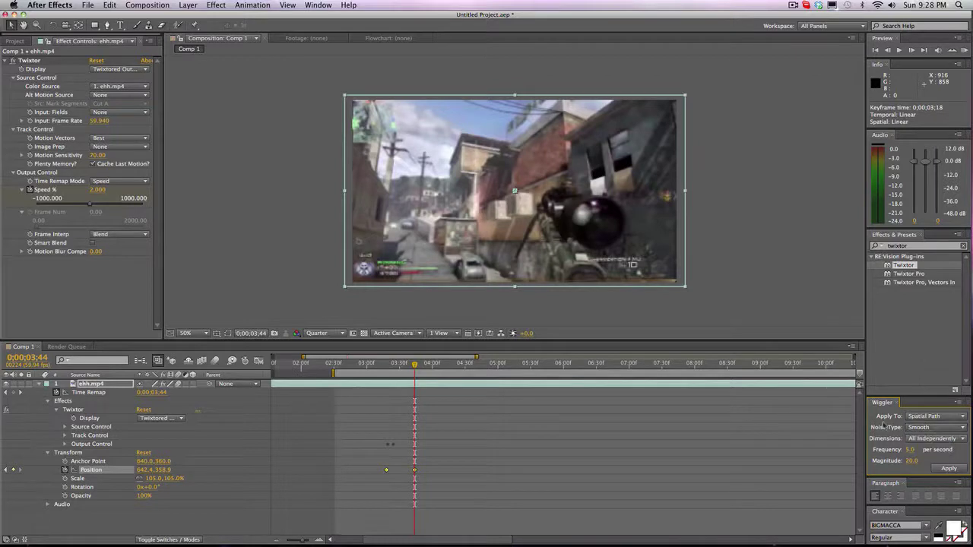
click(931, 420)
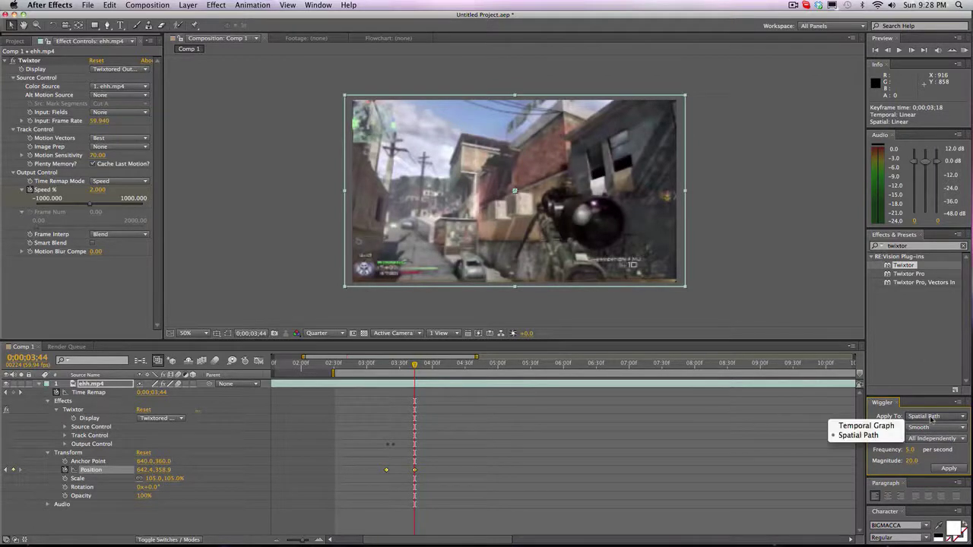
click(866, 435)
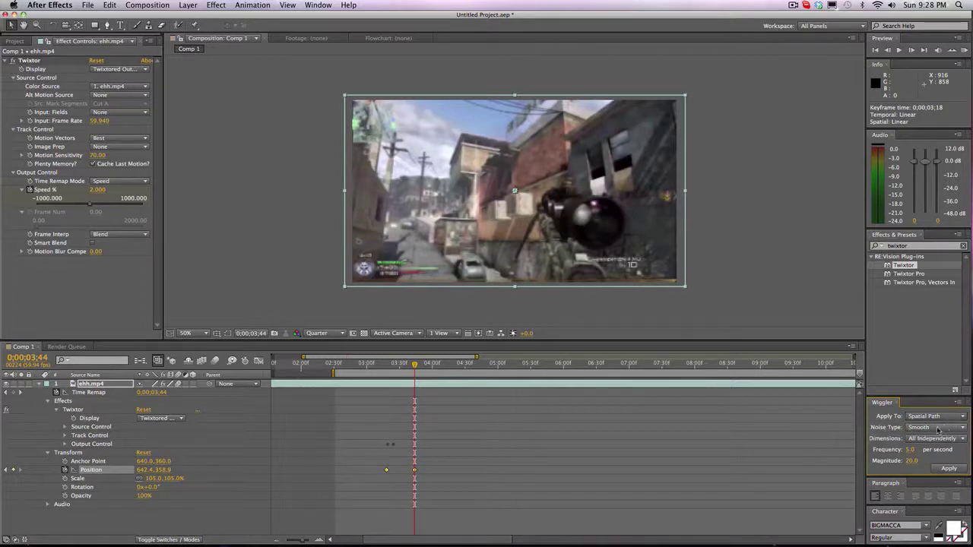
click(937, 430)
click(927, 445)
click(918, 443)
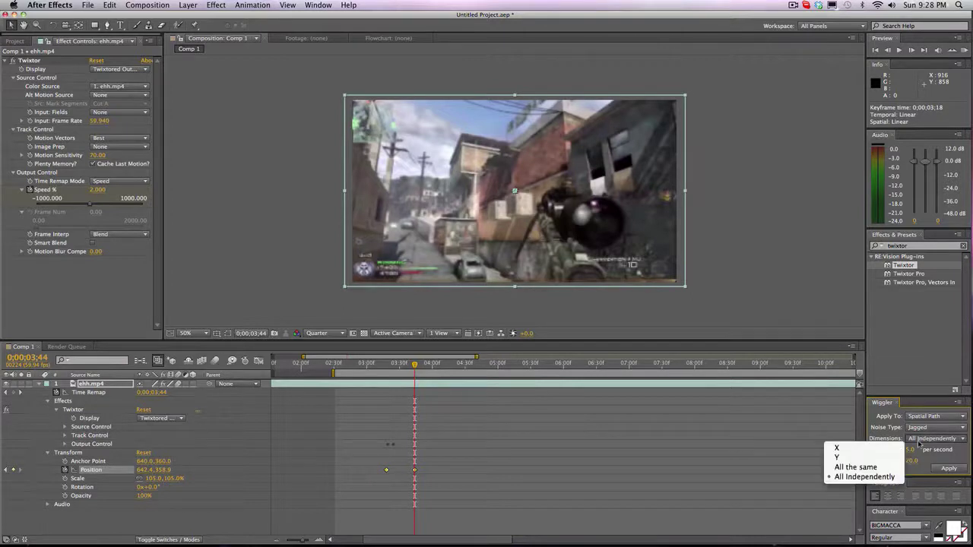
click(866, 480)
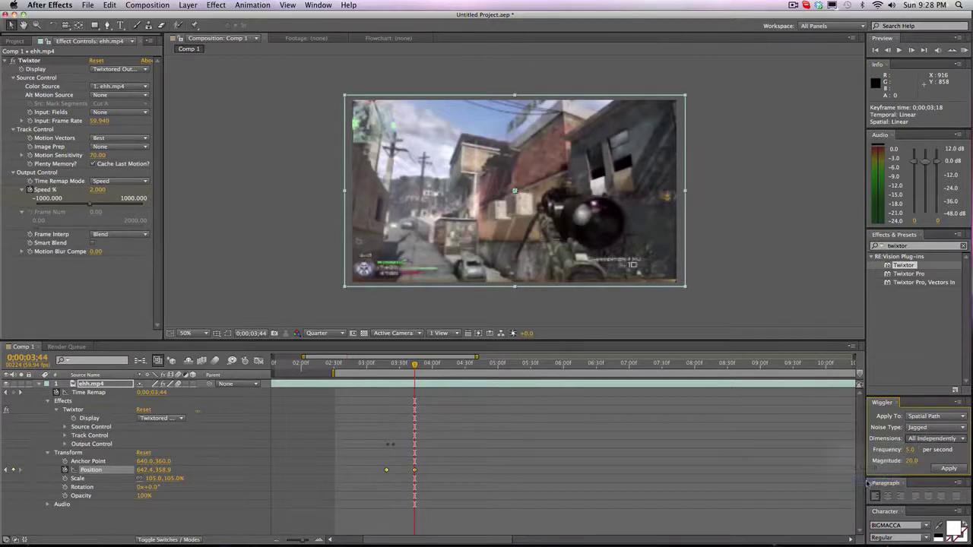
- Set wiggle frequency to 25 per second with magnitude 20 and apply it to Position
click(908, 451)
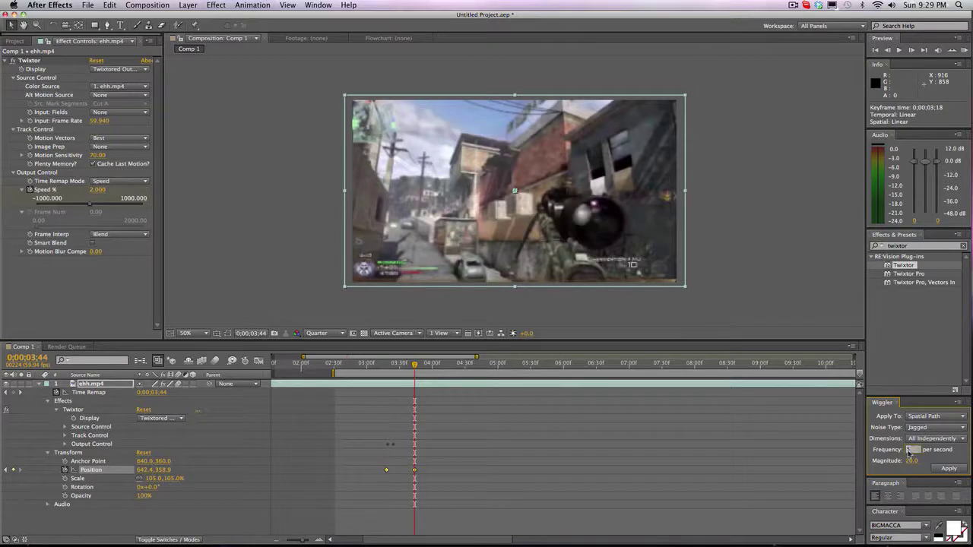
text(25)
click(947, 466)
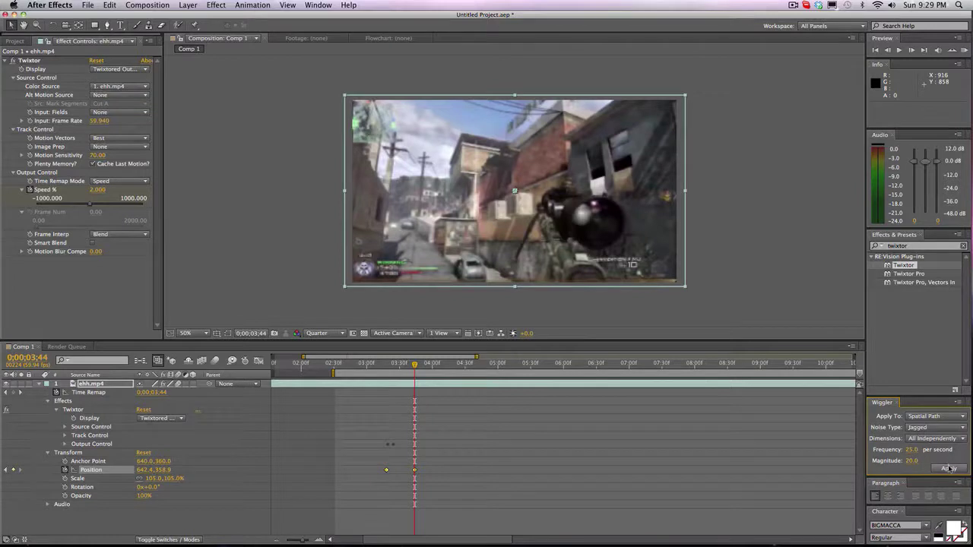
click(948, 468)
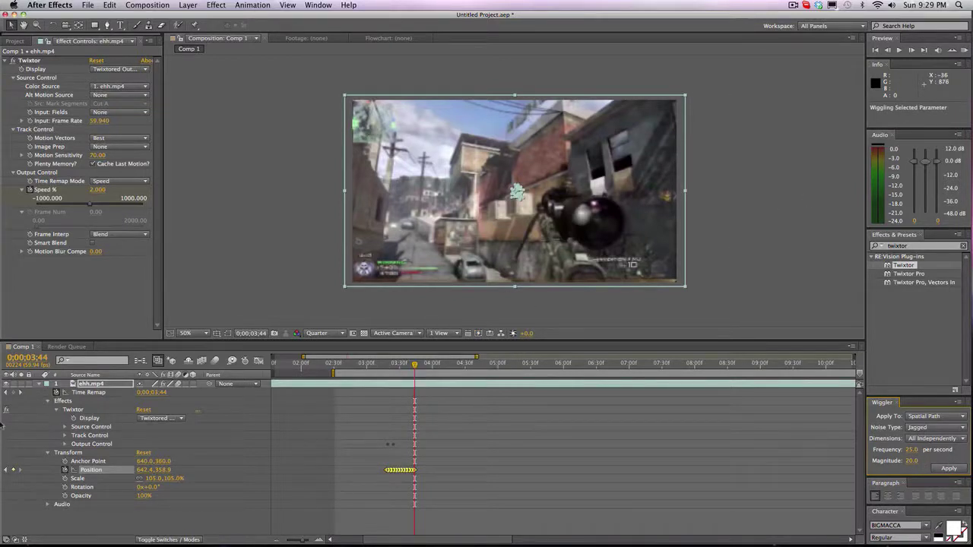
- Preview the wiggled shake, scrubbing between 0;00;03;11 and 0;00;03;33, then collapse the layer's properties
click(965, 49)
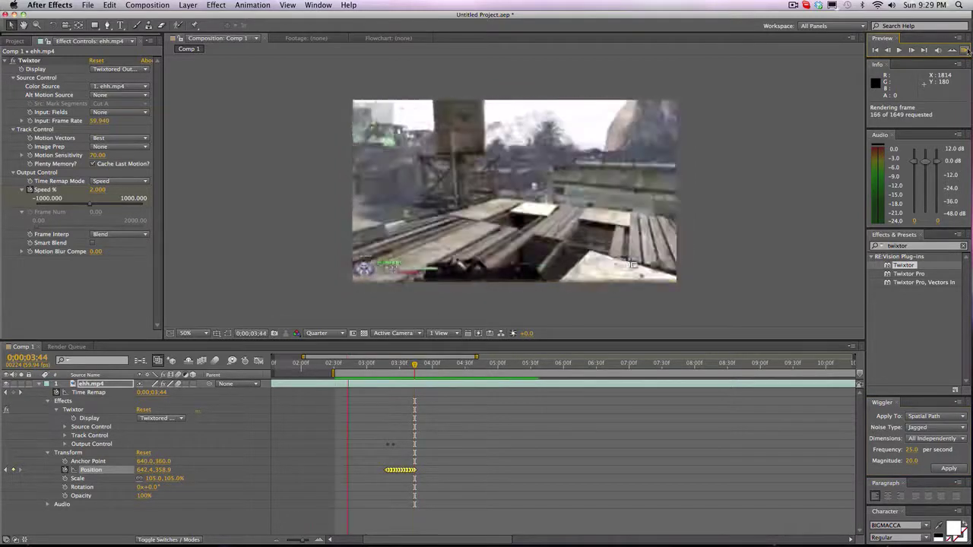
key(space)
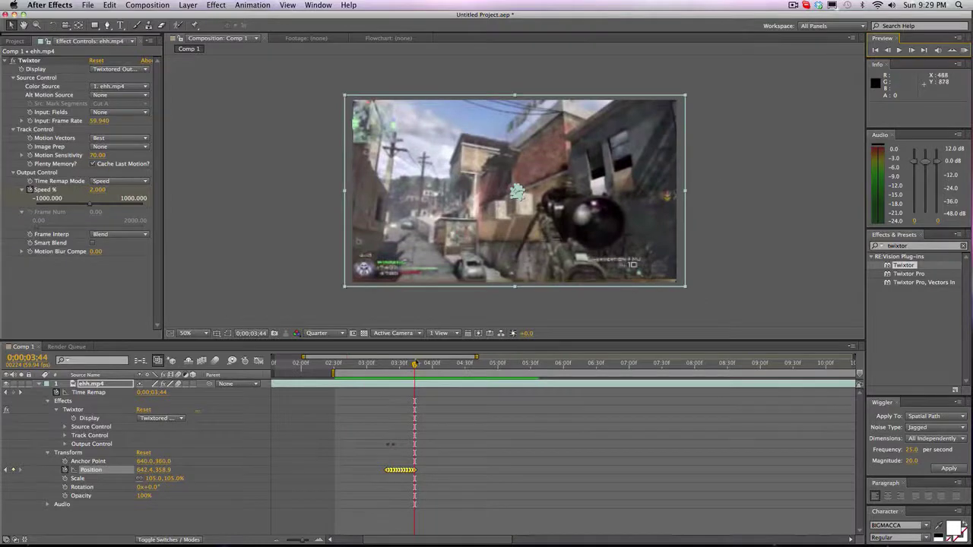
mouse_move(394, 365)
mouse_down()
mouse_move(409, 363)
mouse_move(369, 364)
mouse_move(398, 364)
mouse_up()
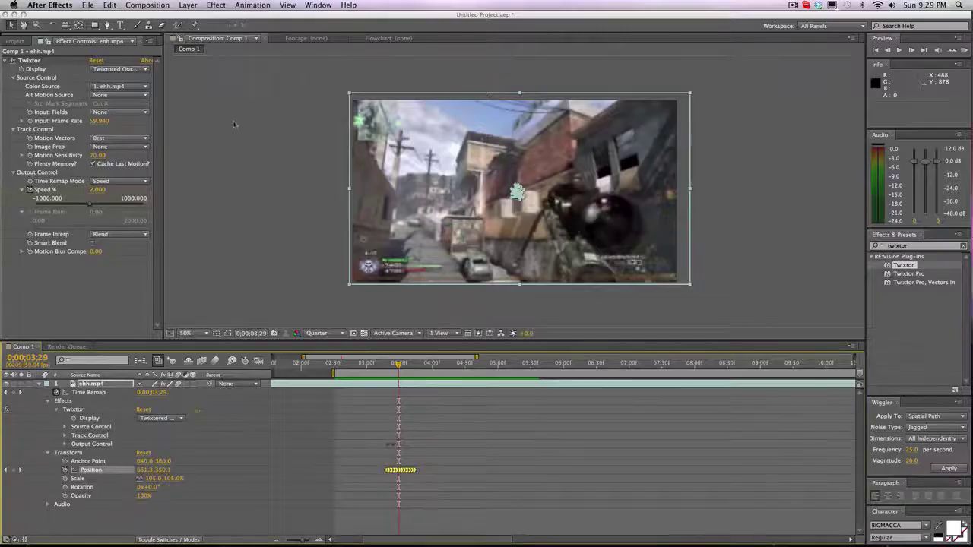
mouse_move(398, 363)
mouse_down()
mouse_move(386, 363)
mouse_move(395, 363)
mouse_up()
key(space)
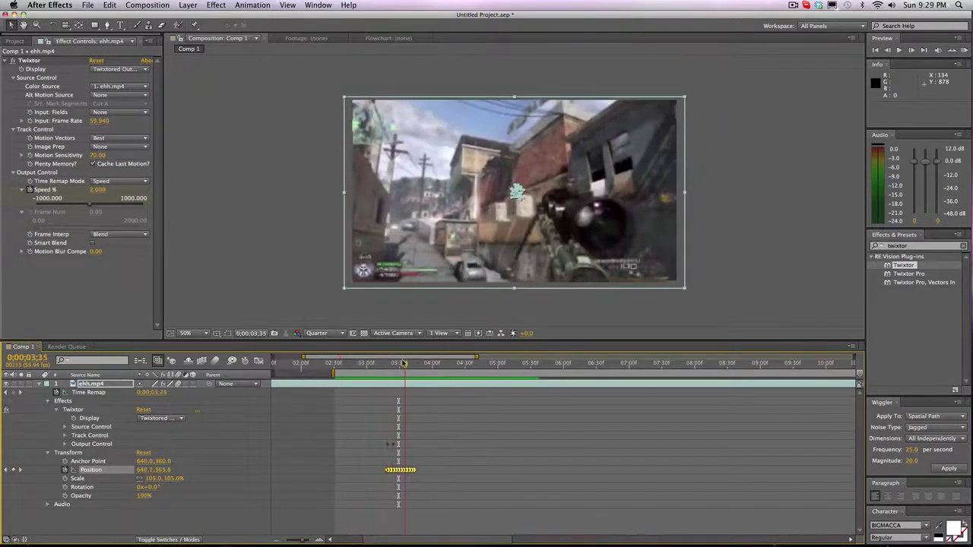
click(378, 364)
mouse_move(378, 364)
mouse_down()
mouse_move(395, 364)
mouse_move(387, 364)
mouse_up()
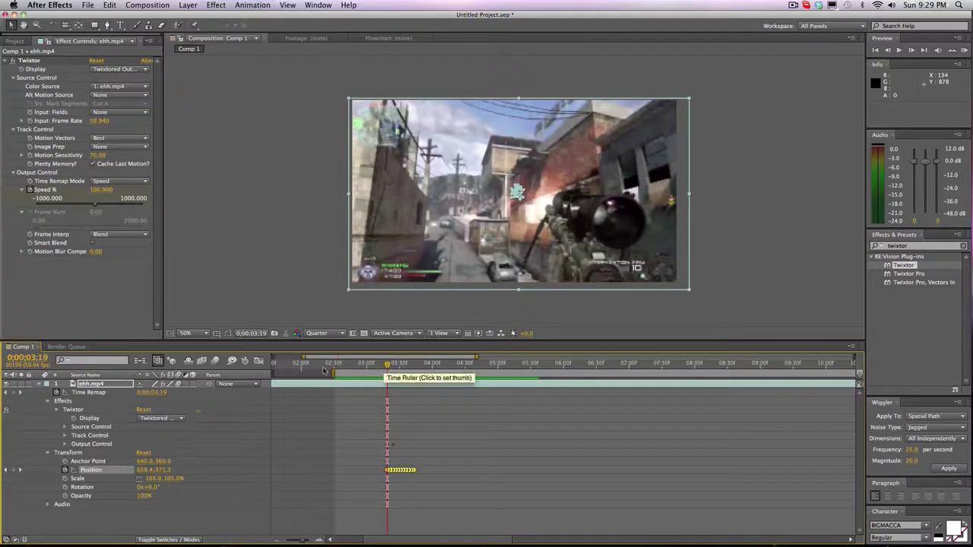
click(47, 383)
click(279, 429)
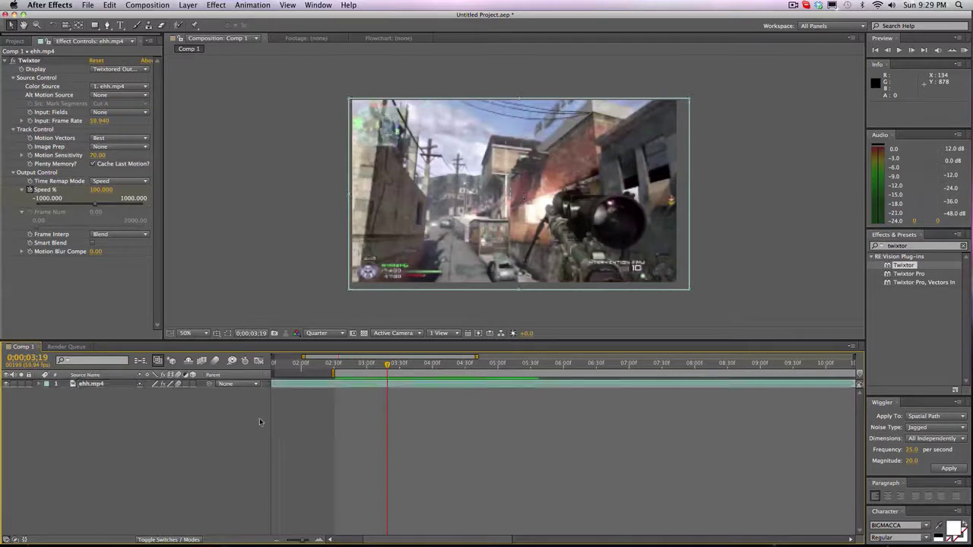
click(963, 246)
click(876, 245)
text(exposure)
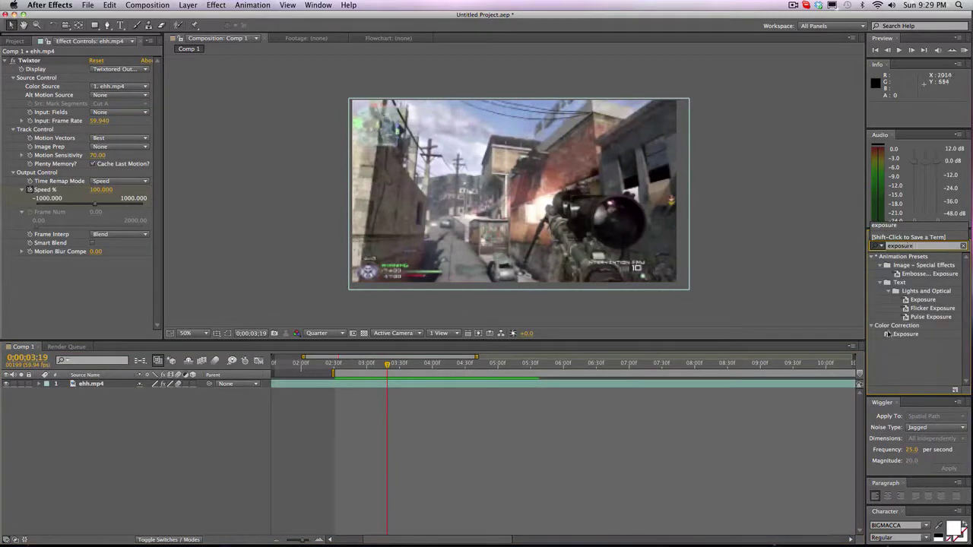
drag(888, 334, 551, 387)
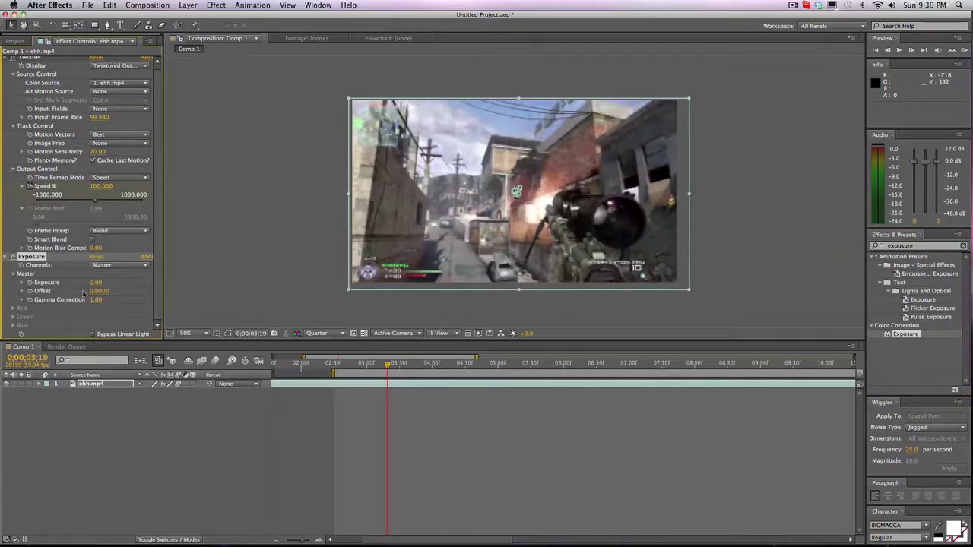
click(912, 50)
drag(95, 282, 791, 276)
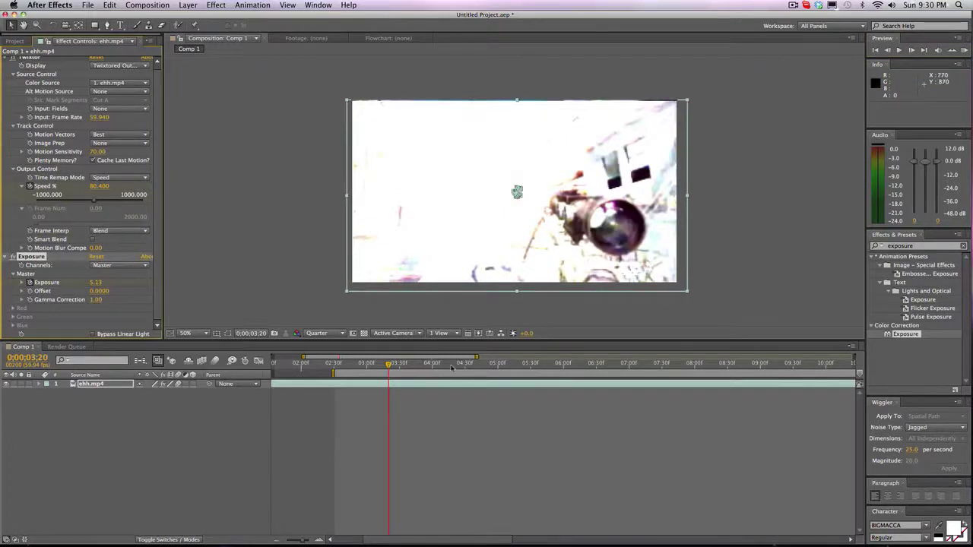
click(692, 367)
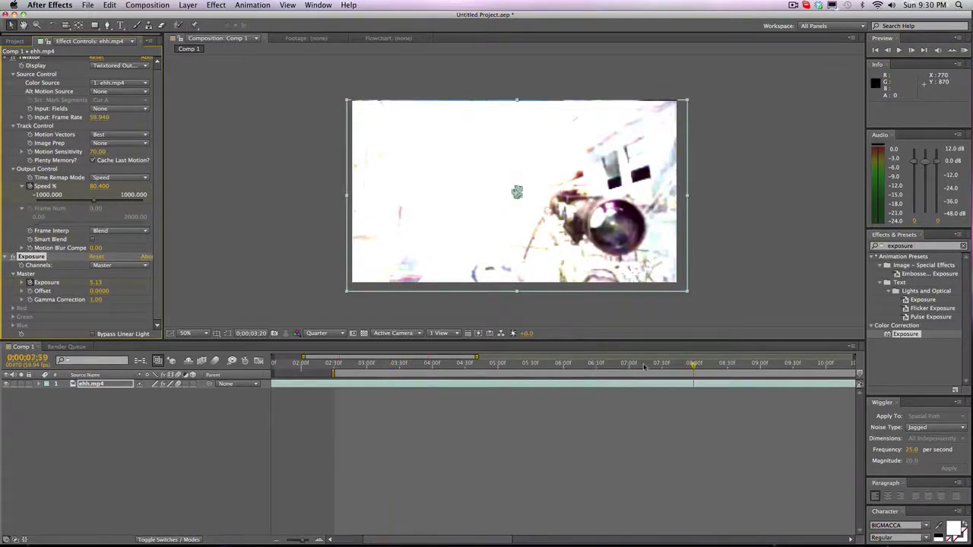
click(95, 281)
text(0)
key(Return)
key(KP_0)
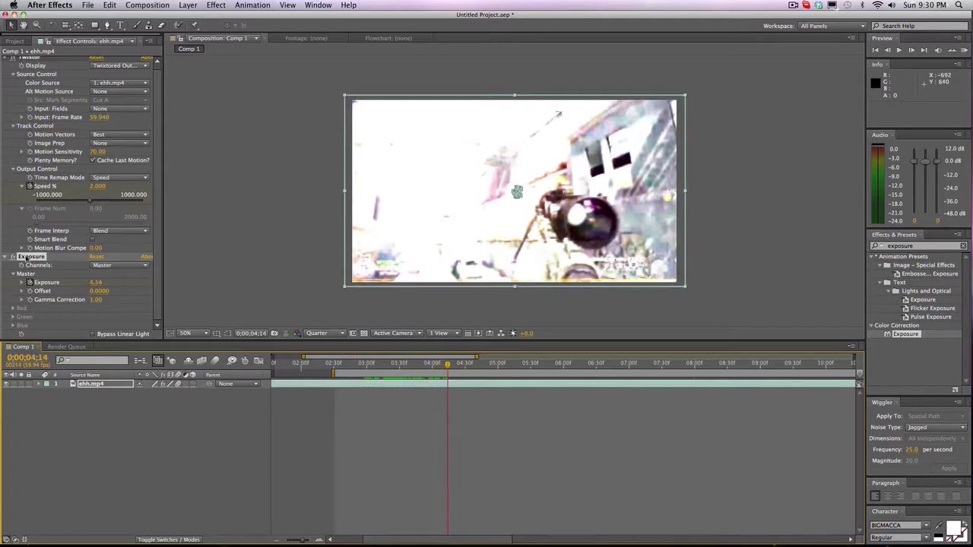
key(Delete)
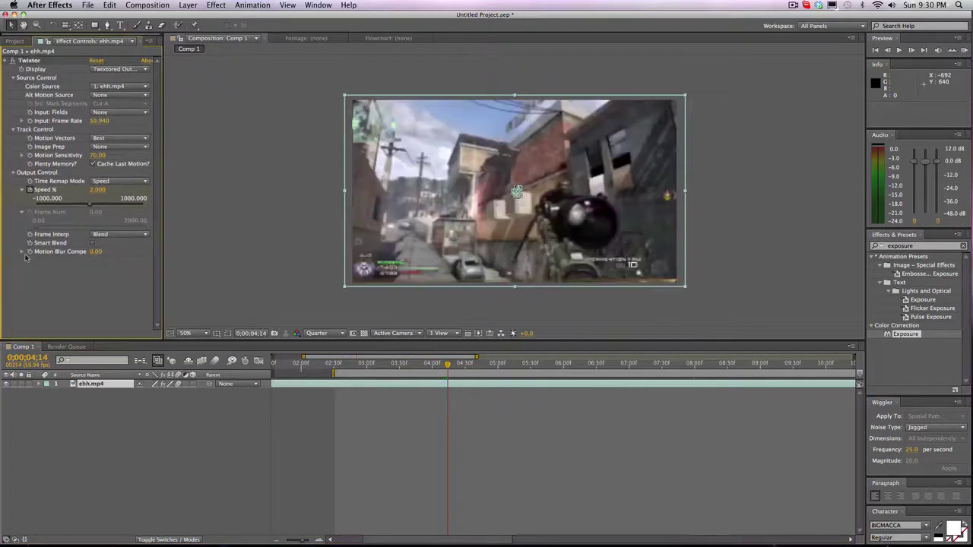
click(39, 384)
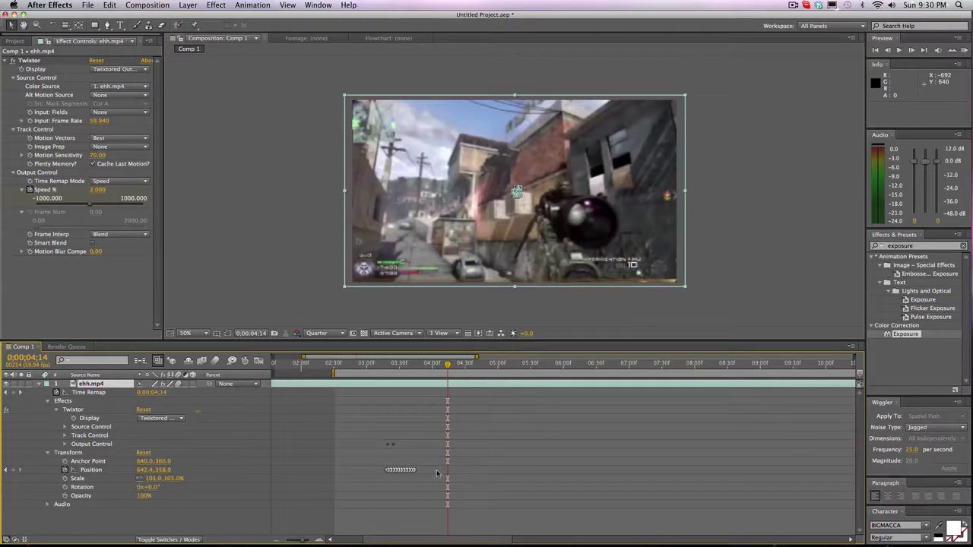
- Select then deselect the wiggled Position keyframes and collapse the ehh.mp4 layer
drag(437, 473, 367, 472)
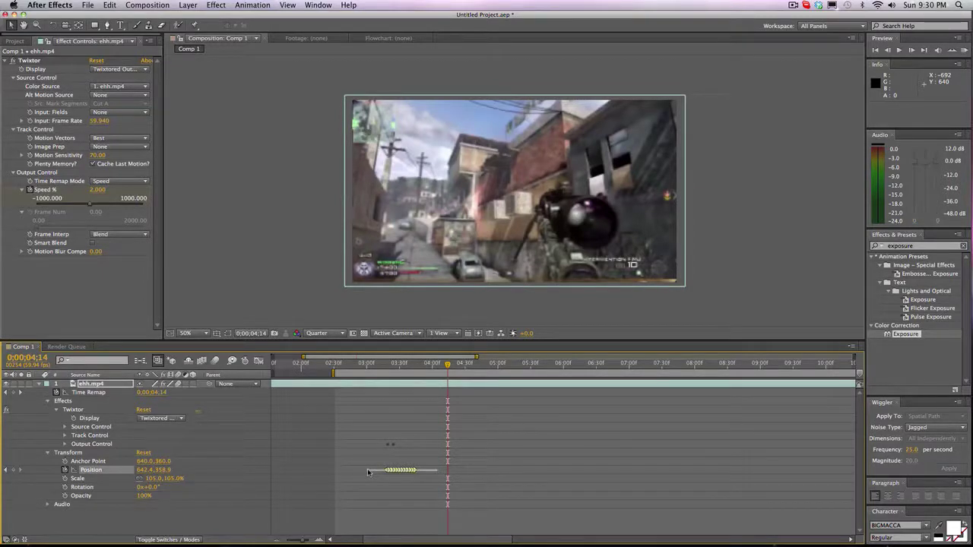
click(90, 384)
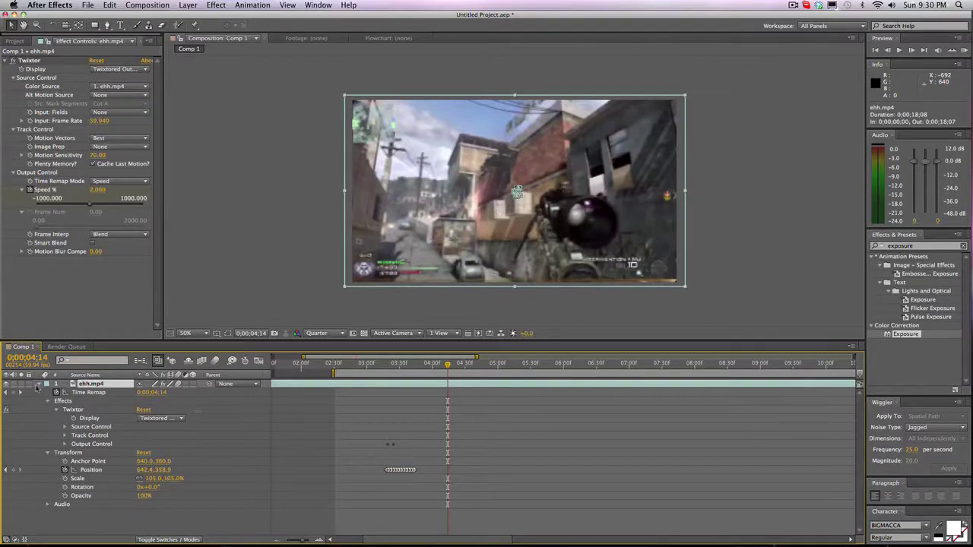
click(38, 386)
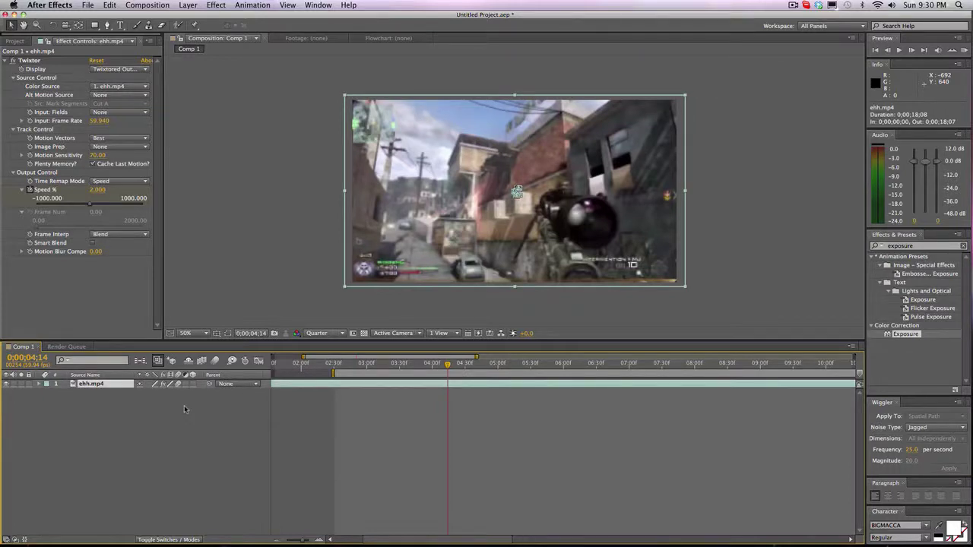
- Delete the ehh.mp4 layer from Comp 1 and search Finder for 'ocre8ive'
key(Delete)
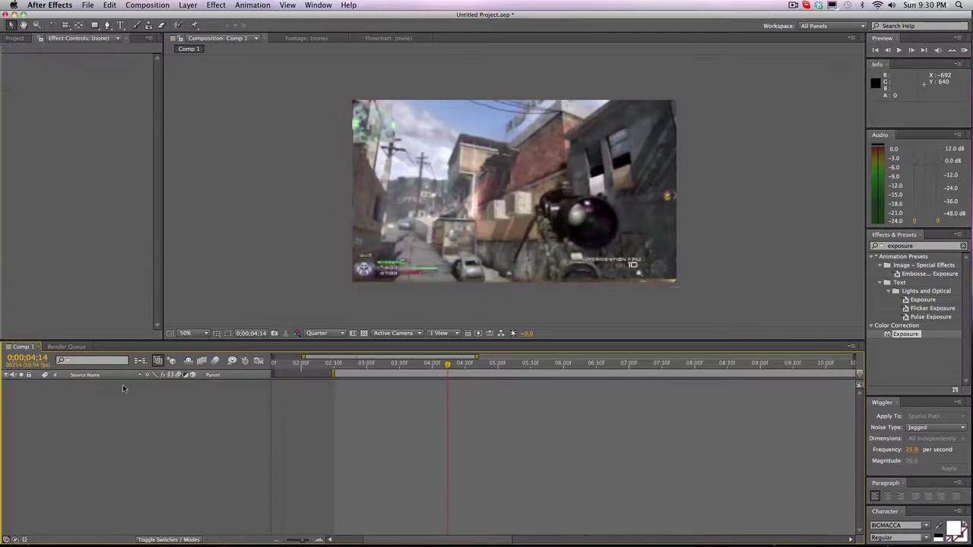
mouse_move(199, 537)
click(169, 523)
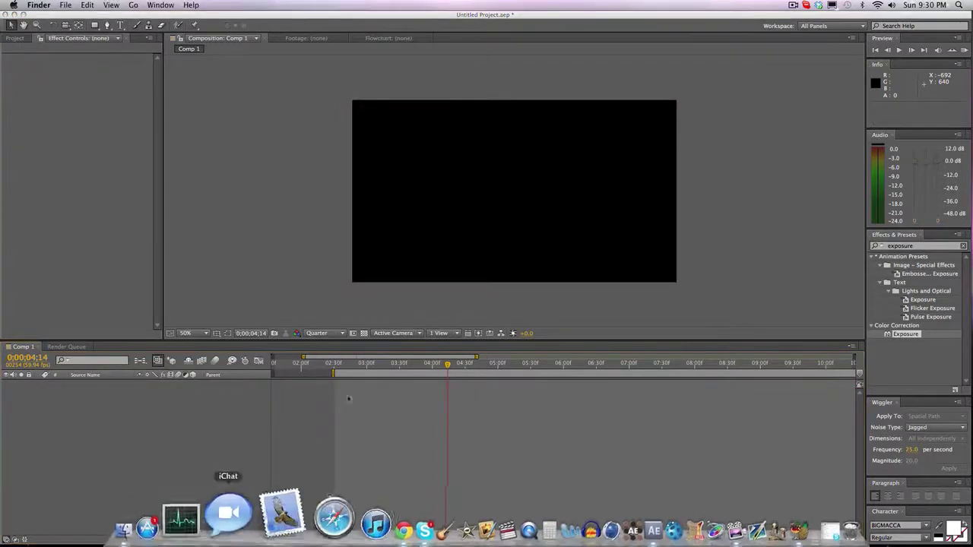
click(599, 32)
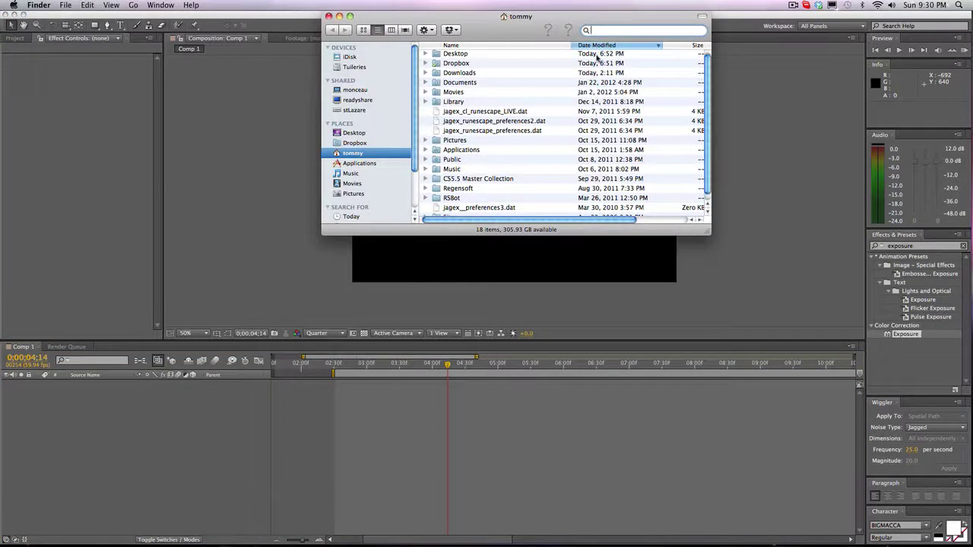
text(ocre8ive)
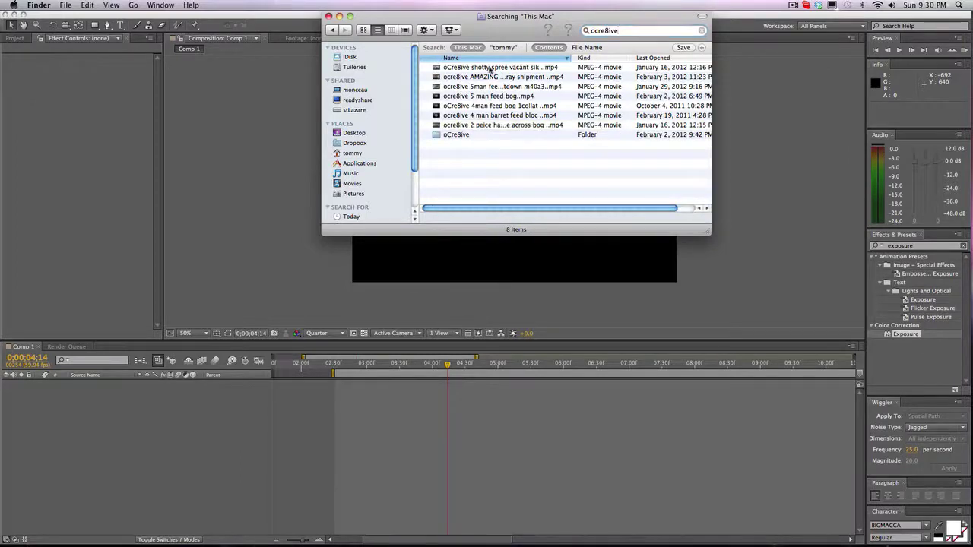
- Import oCre8ive shotty spree .mp4 into the project and add it to Comp 1
drag(490, 69, 36, 74)
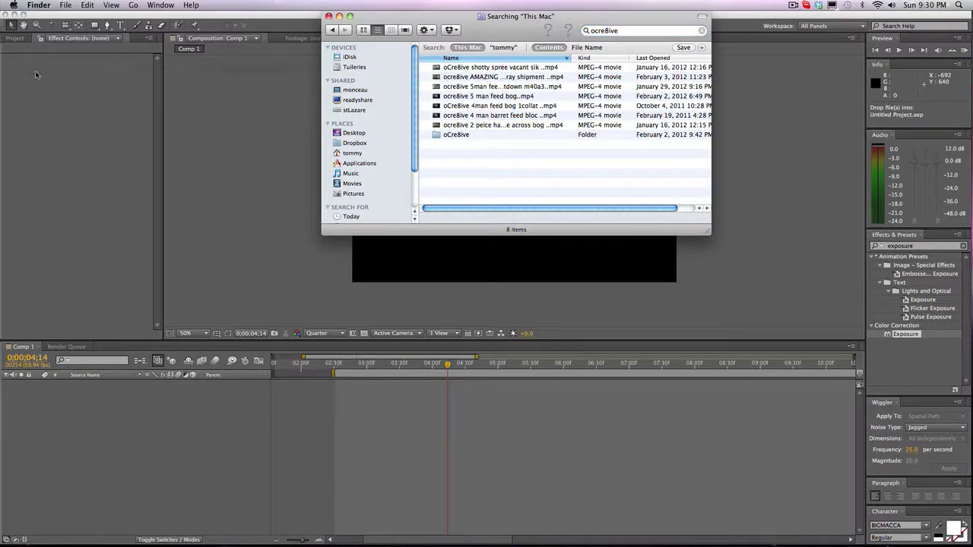
drag(452, 71, 117, 102)
click(42, 86)
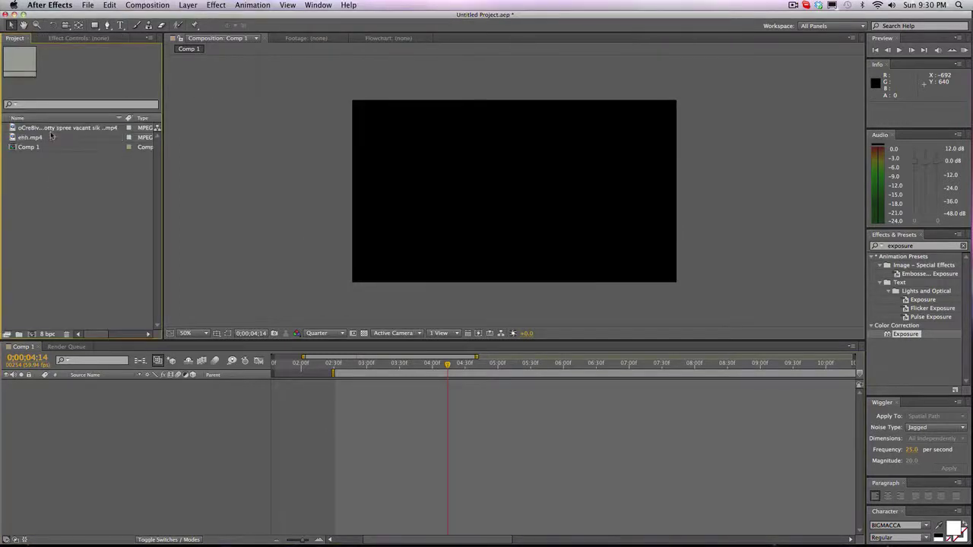
drag(45, 128, 163, 415)
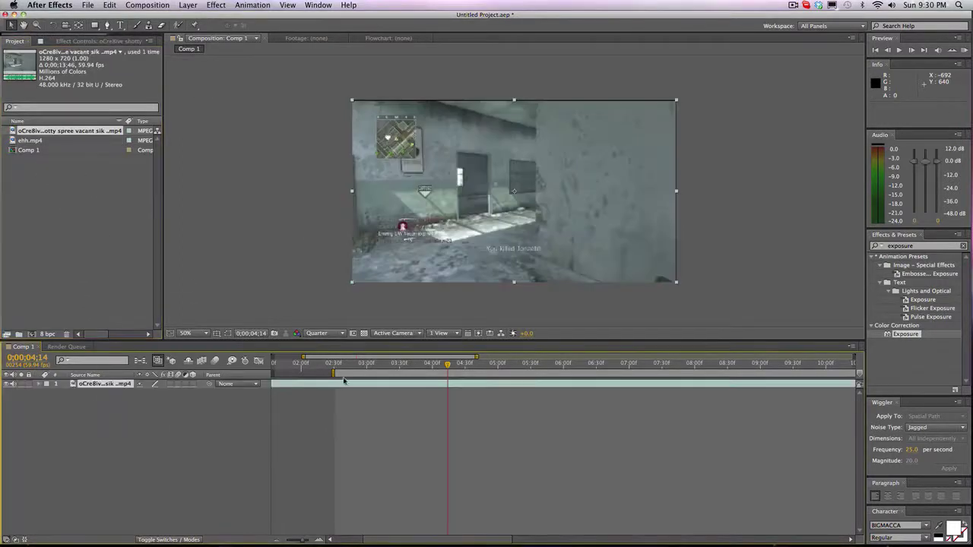
- Scrub the shotty spree layer from near its start to 0;00;01;14
drag(390, 356, 361, 357)
drag(281, 362, 340, 354)
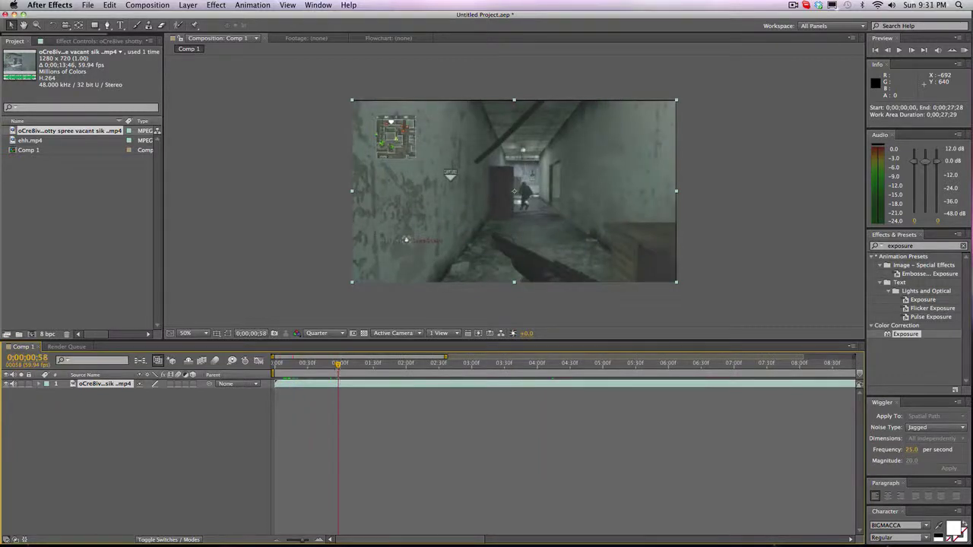
drag(339, 357, 359, 358)
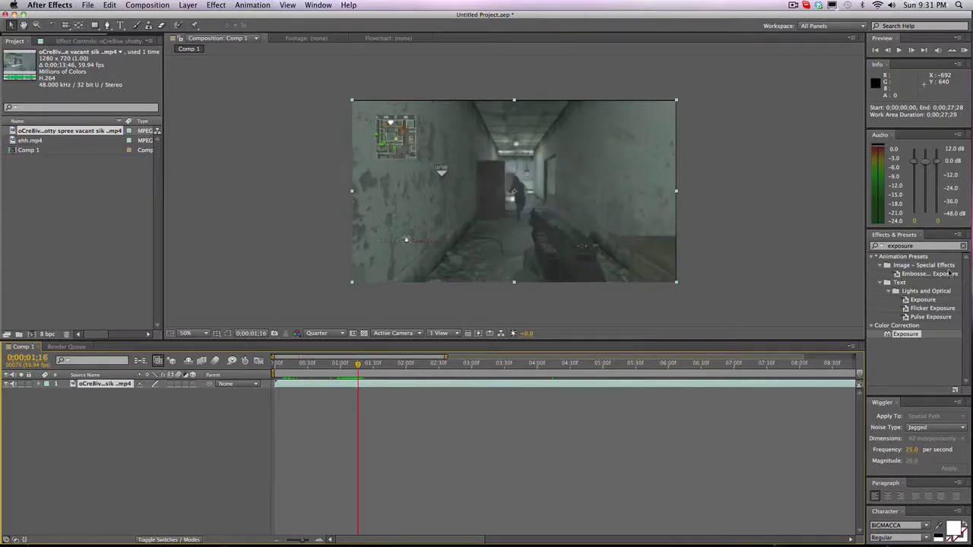
- Search Effects & Presets for 'twixtor' and apply Twixtor to the shotty spree layer
click(942, 245)
text(twixtor)
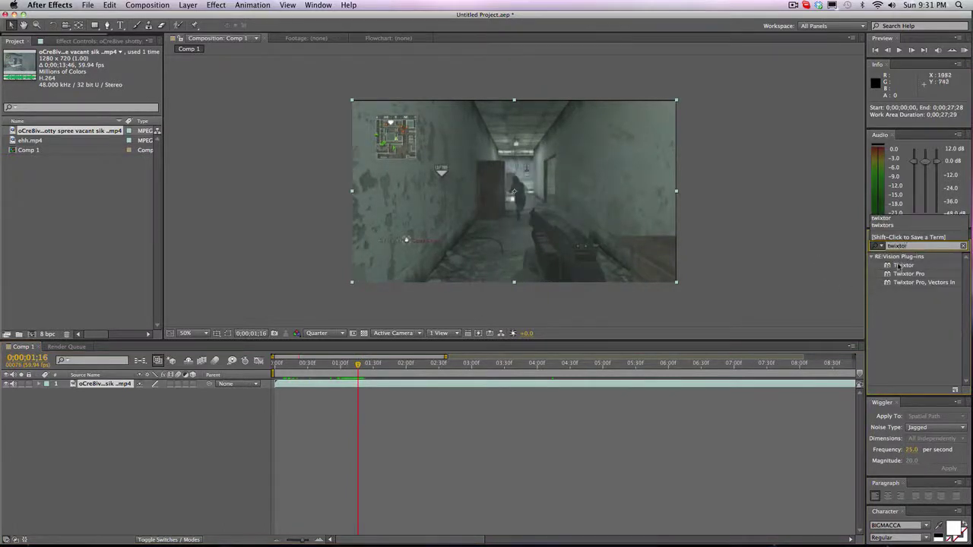
drag(899, 266, 532, 386)
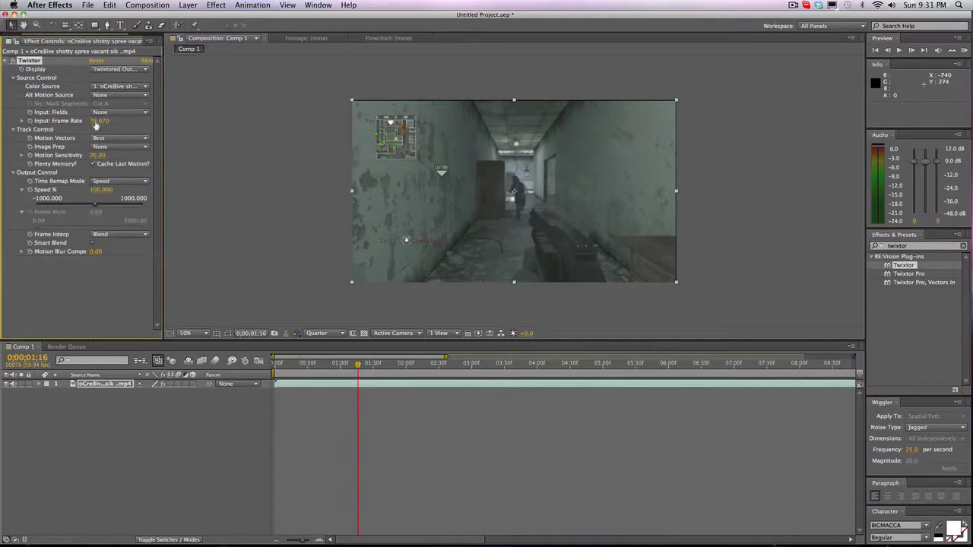
- Set Twixtor's input frame rate to 59.94 and step forward three frames
click(96, 121)
text(59.94)
key(Return)
click(912, 50)
click(912, 51)
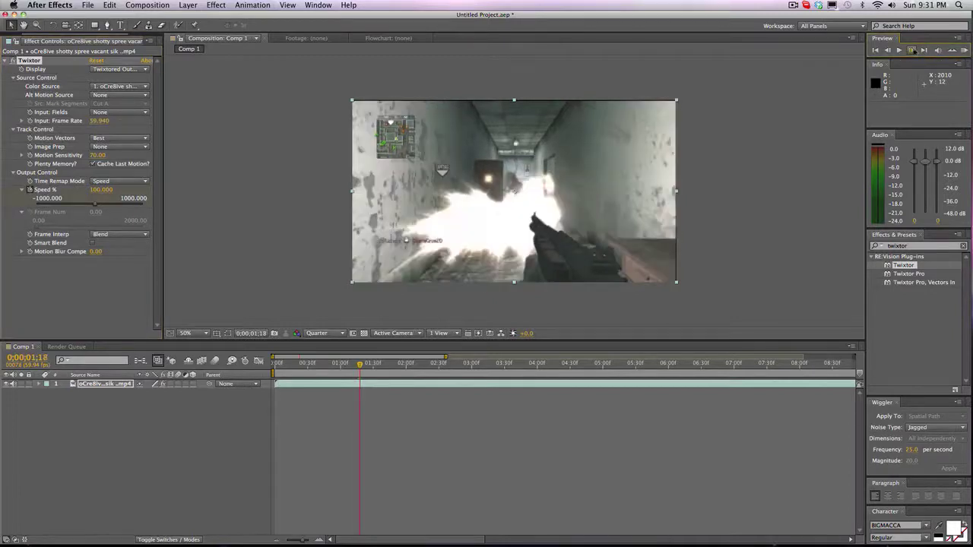
click(912, 50)
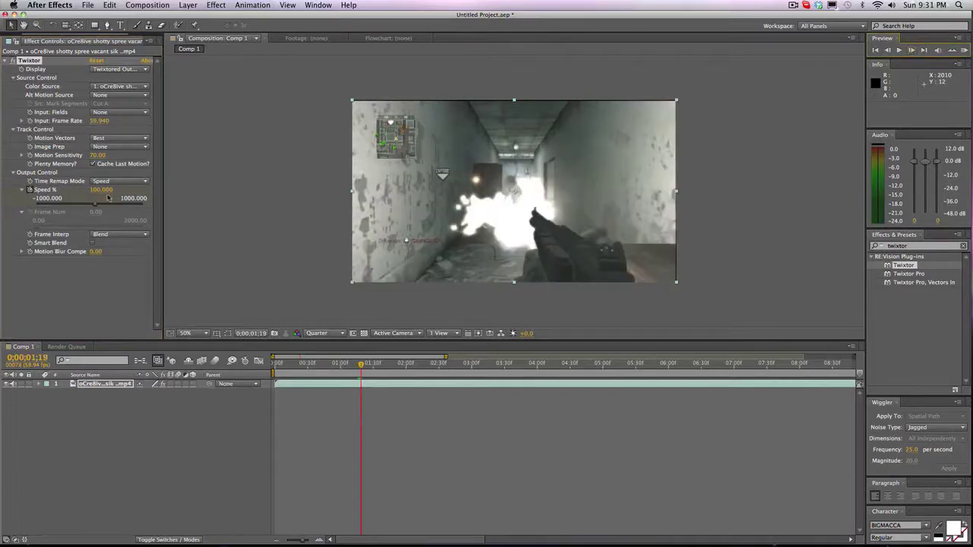
- Set Twixtor Speed % to 4 and scale the clip layer to 105%
click(96, 190)
text(4)
key(Return)
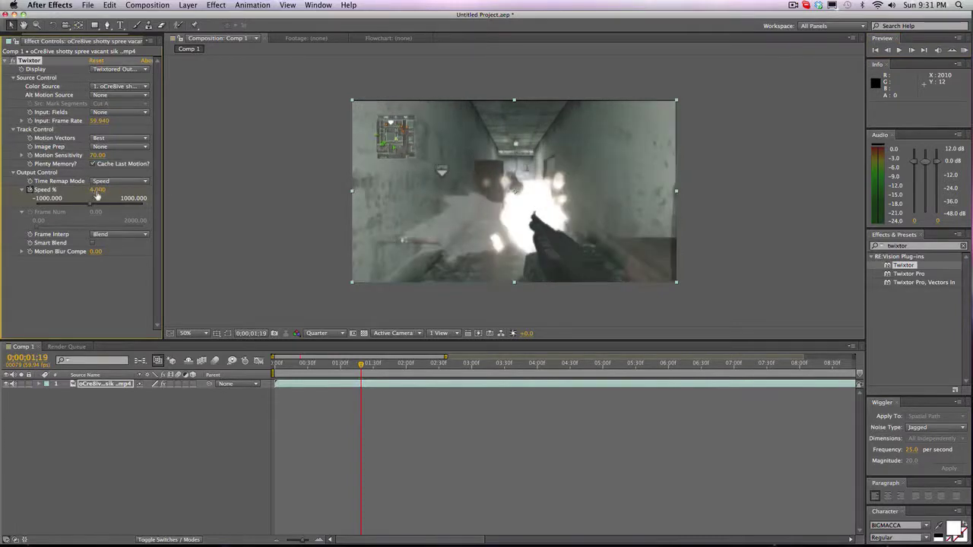
click(343, 386)
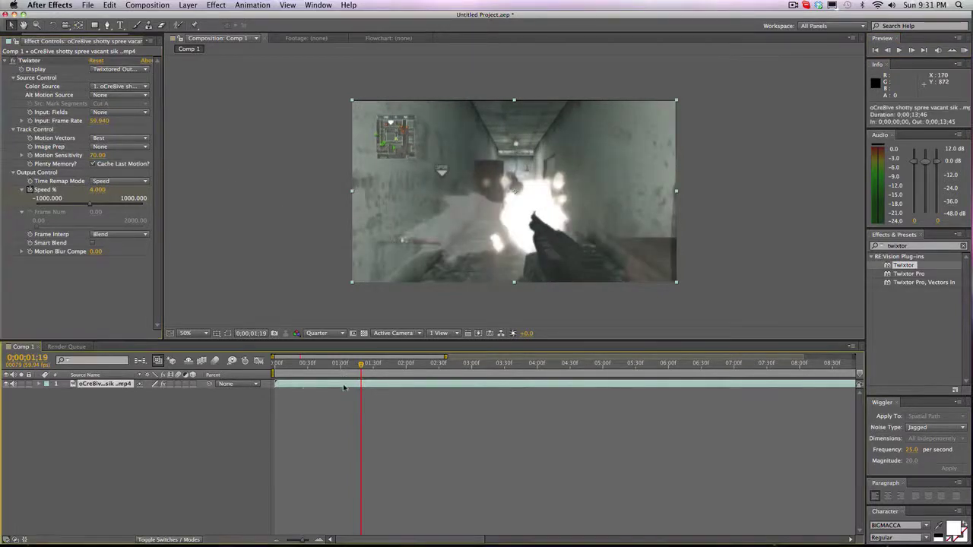
key(s)
click(155, 392)
text(105)
key(Return)
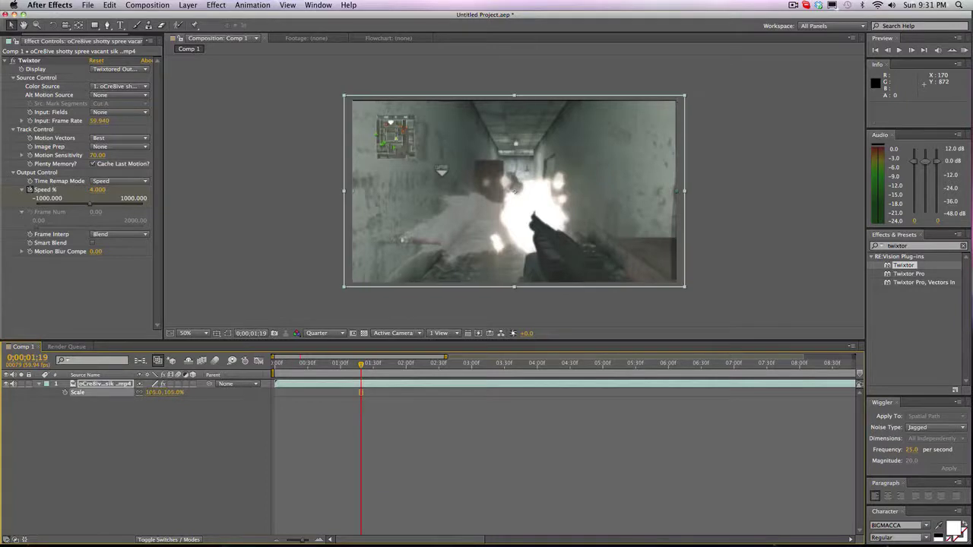
drag(365, 370, 440, 355)
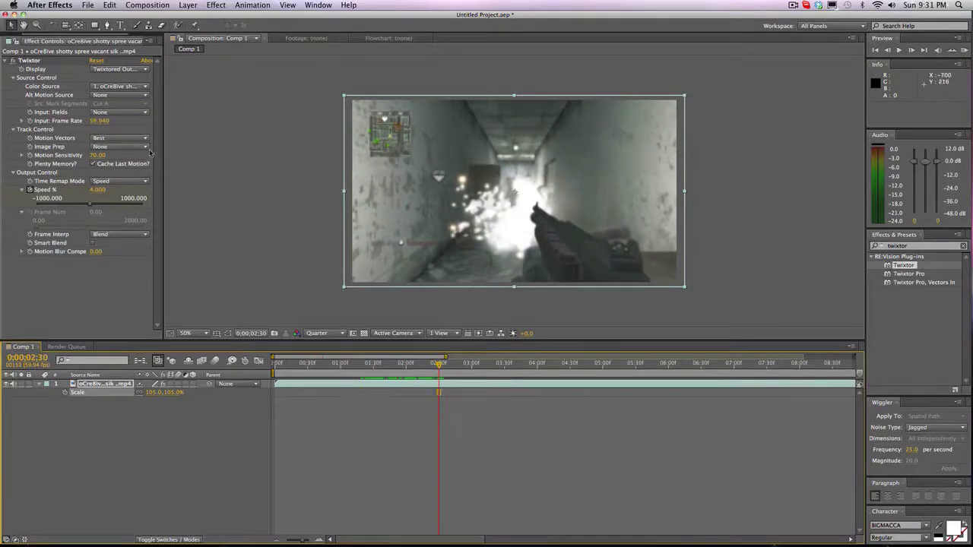
- Keyframe Speed % at 0;00;02;30, then raise it sharply by 0;00;02;49
click(39, 384)
click(40, 383)
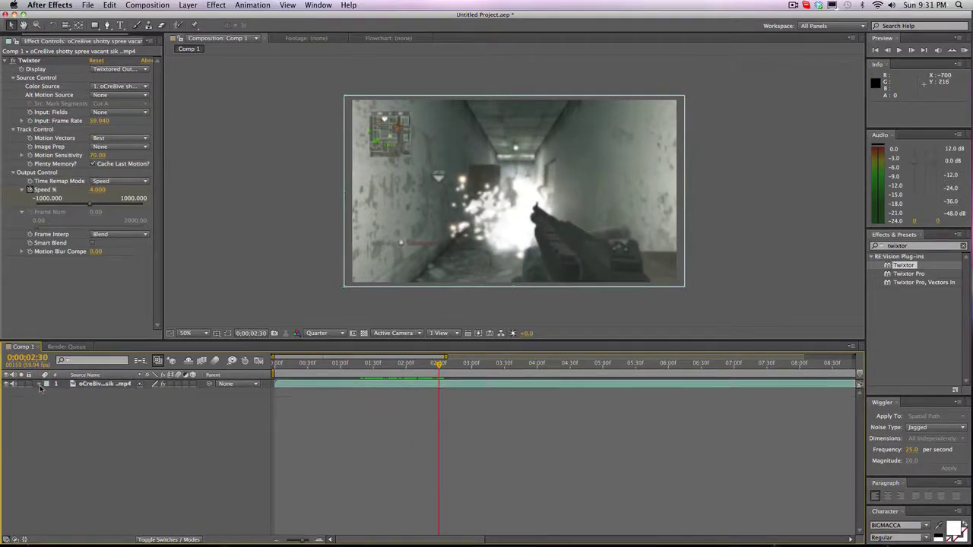
click(50, 401)
click(48, 392)
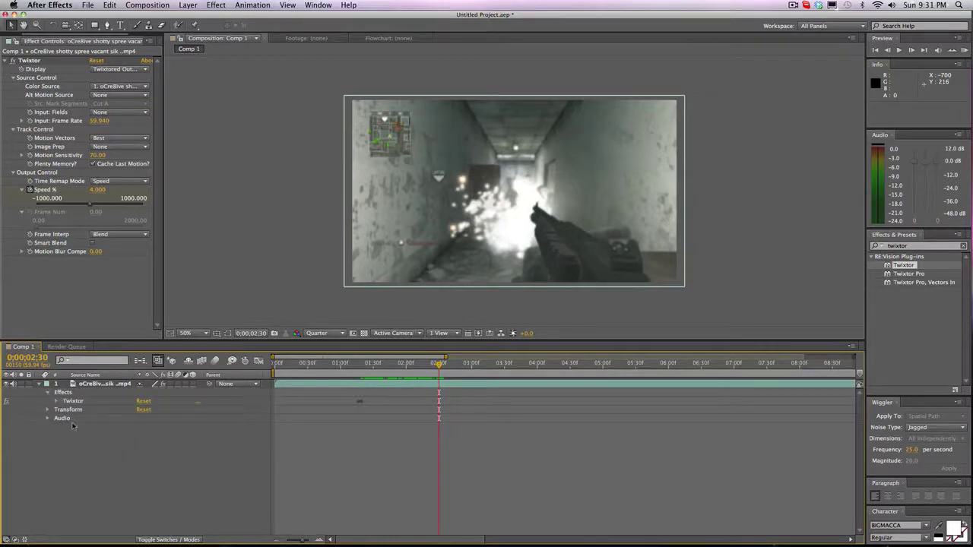
click(56, 401)
click(66, 435)
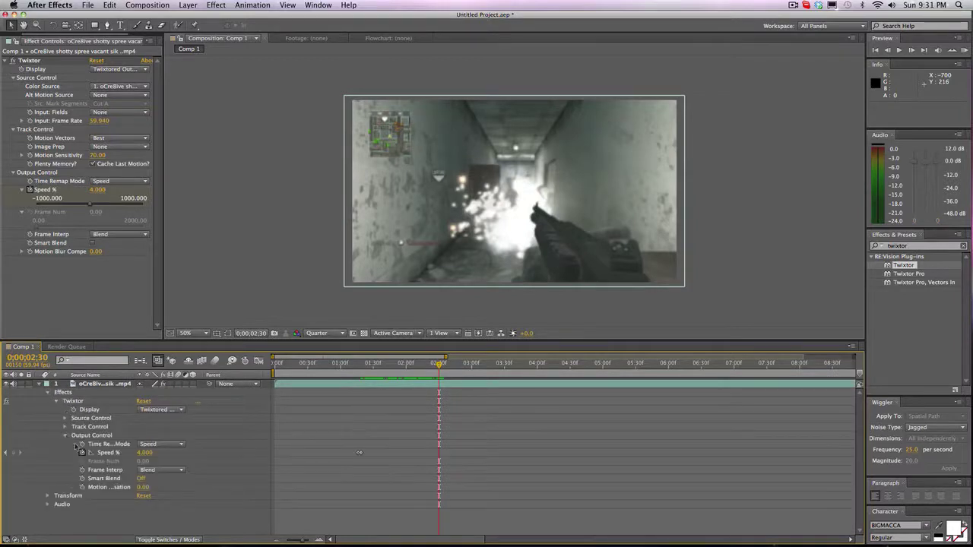
click(13, 454)
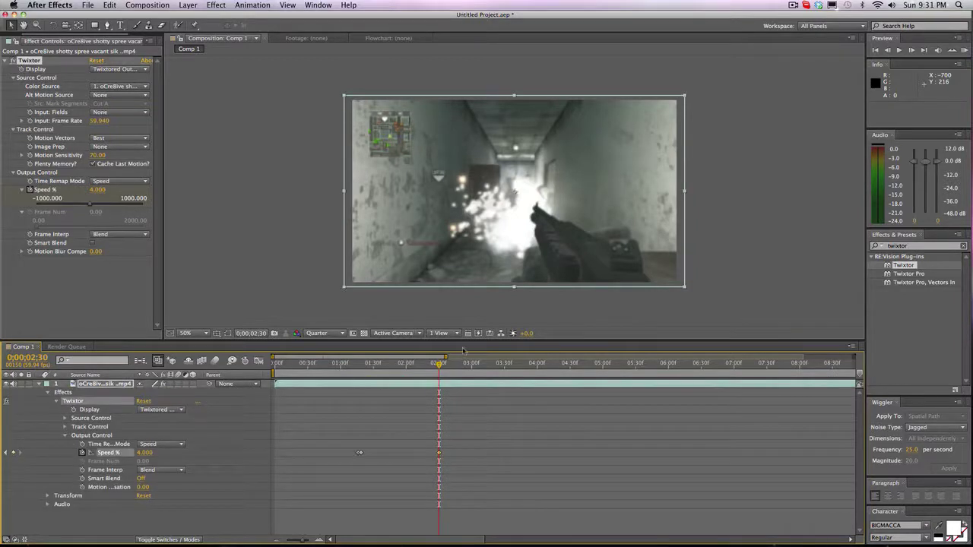
click(912, 50)
click(912, 50)
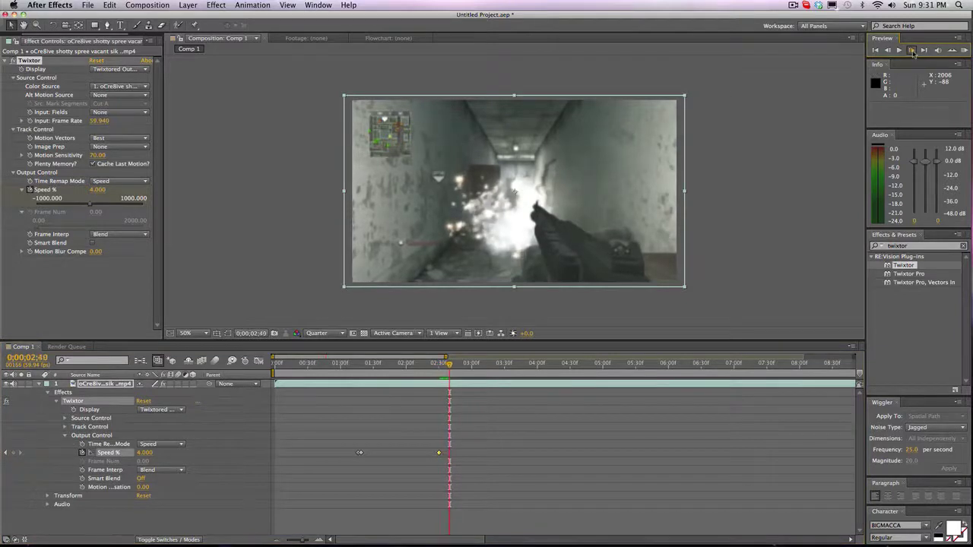
click(911, 50)
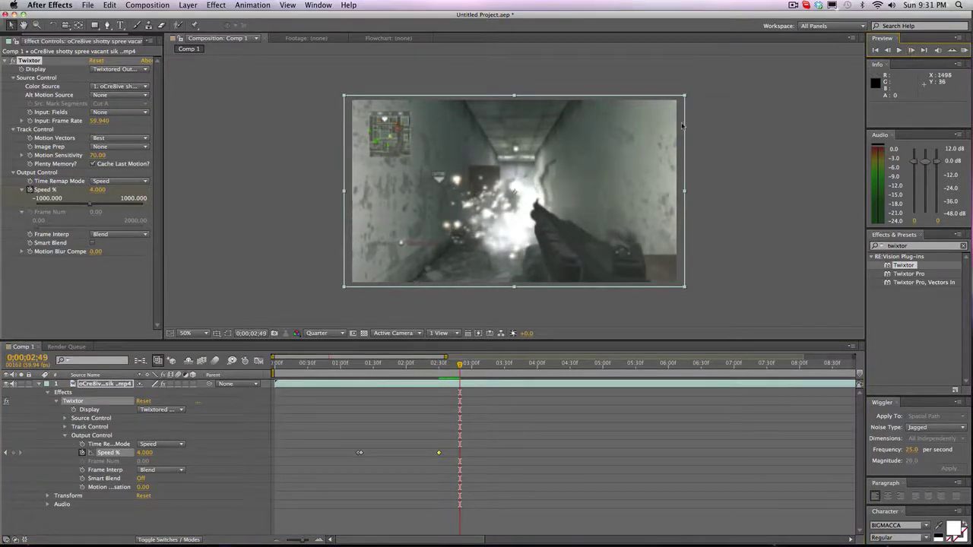
drag(144, 453, 252, 438)
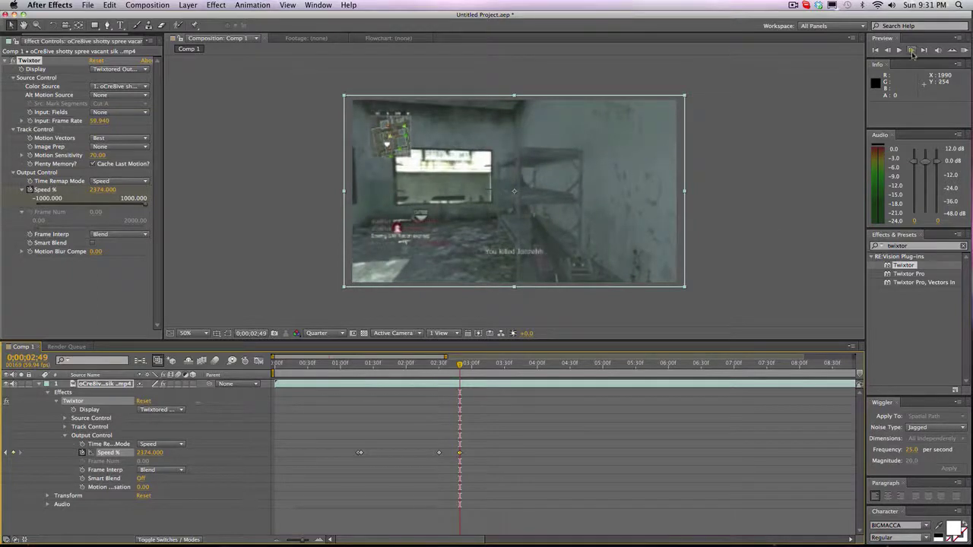
- Set the next Speed % keyframe to 100 and scrub back to review the ramp
key(Page_Down)
click(155, 453)
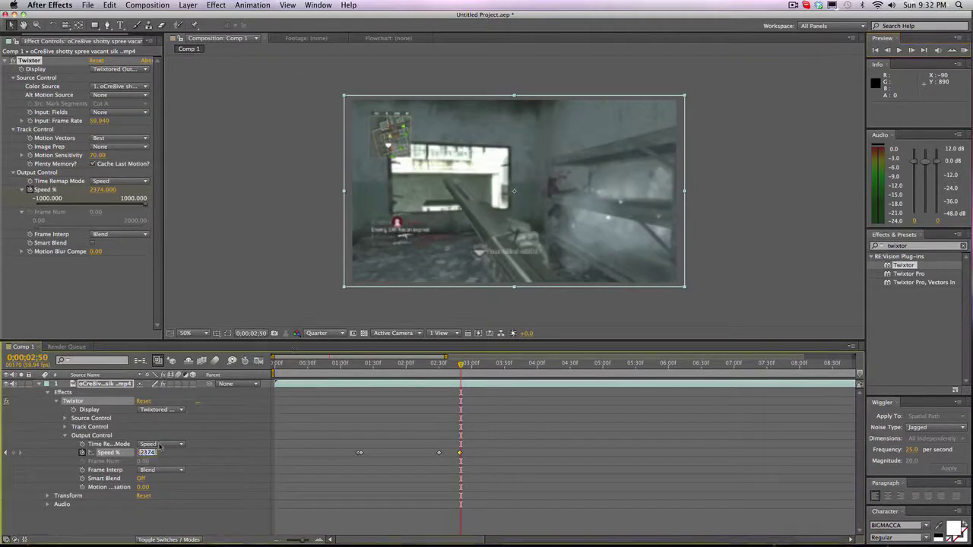
text(100)
key(Return)
drag(461, 364, 434, 364)
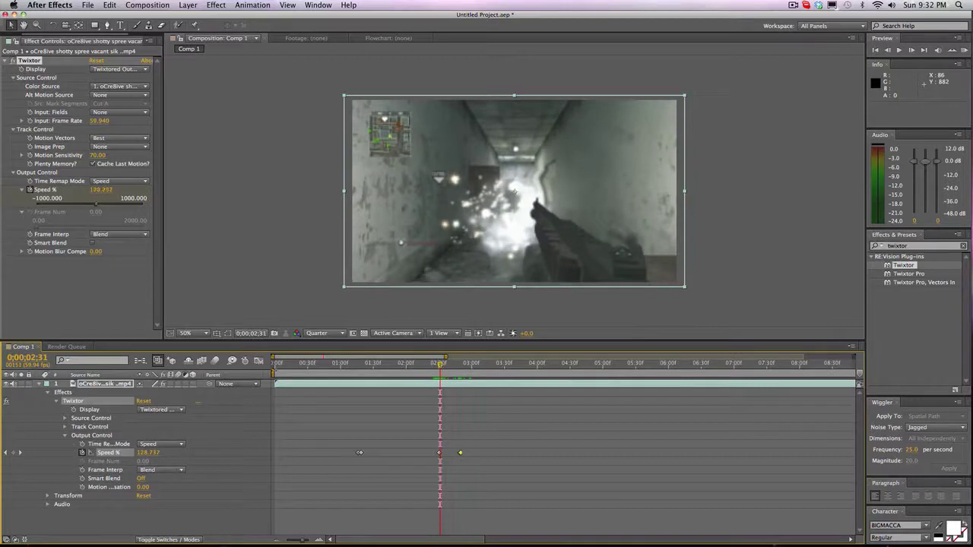
- Set the work area to span 0;00;01;14 to 0;00;02;56
drag(276, 358, 353, 370)
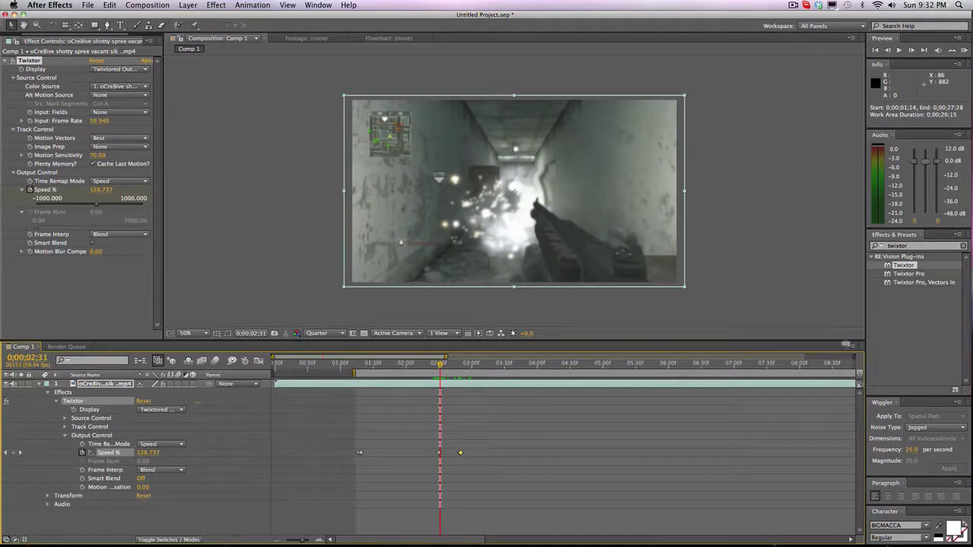
drag(453, 539, 771, 536)
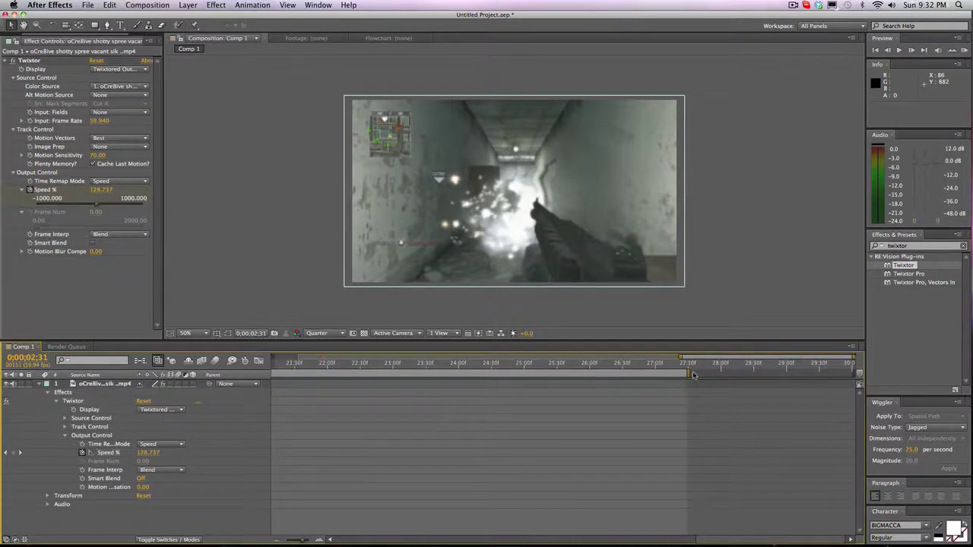
drag(688, 373, 359, 364)
- Collapse the Twixtor effect settings and reveal the clip layer's Transform properties
click(36, 384)
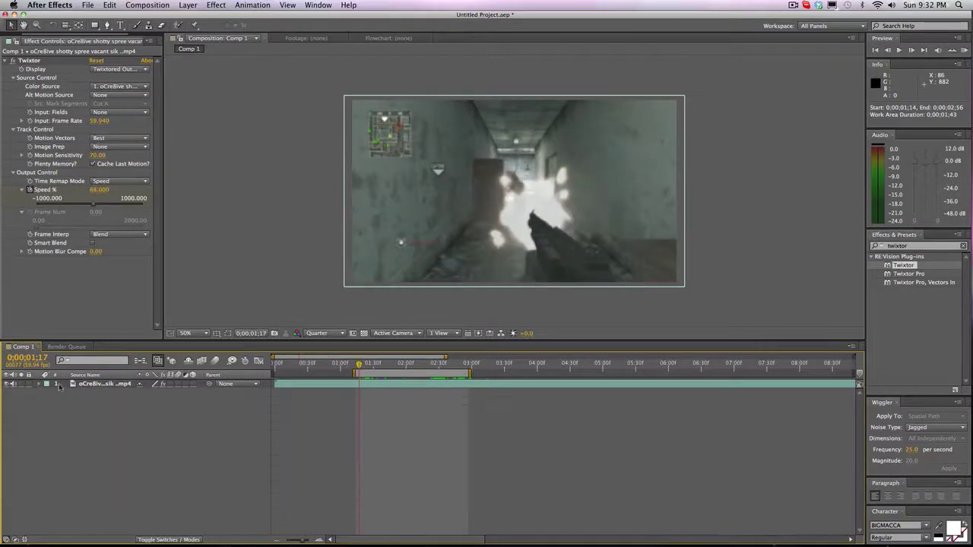
click(85, 385)
click(37, 383)
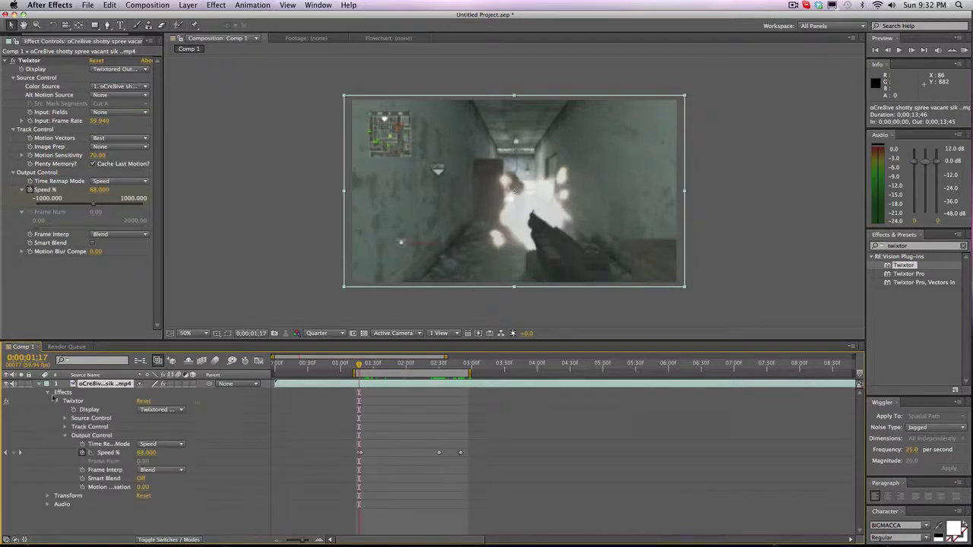
click(47, 392)
click(48, 401)
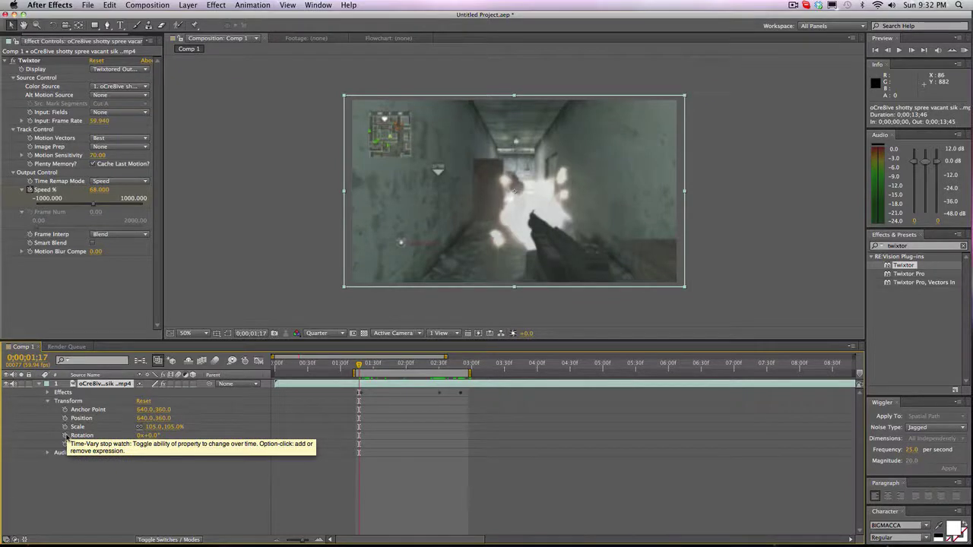
- Replace the default Rotation expression with wiggle(1,4) and check it at a later frame
alt+click(65, 435)
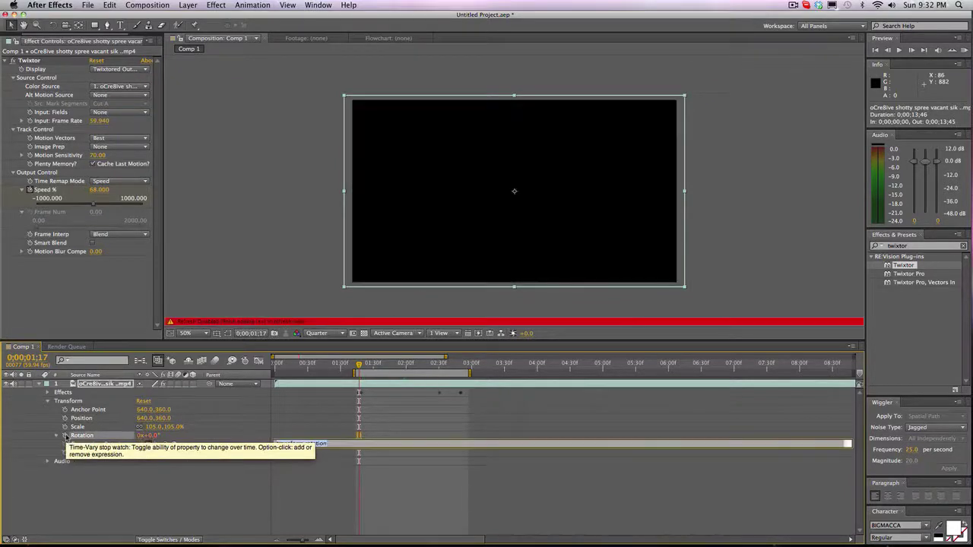
key(BackSpace)
text(wiggle)
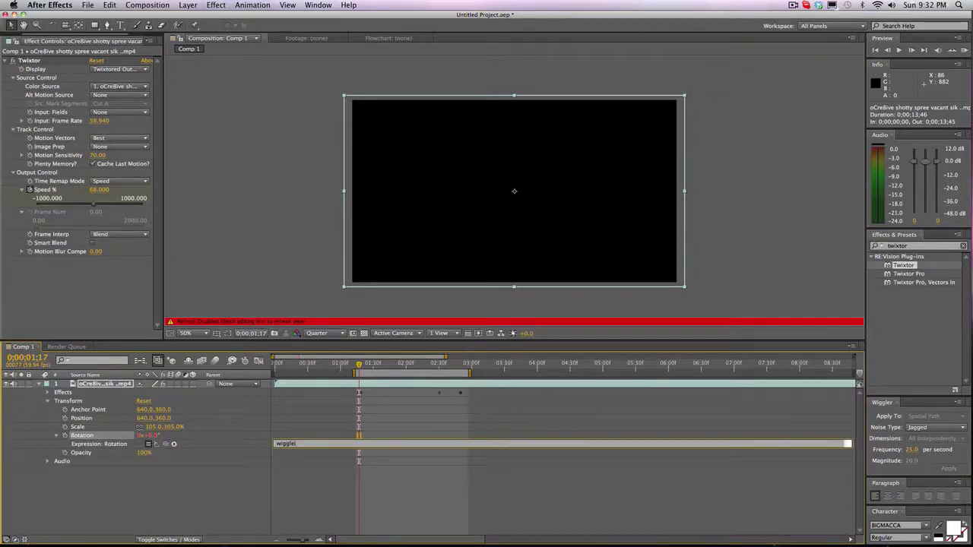
text((1,4))
click(241, 269)
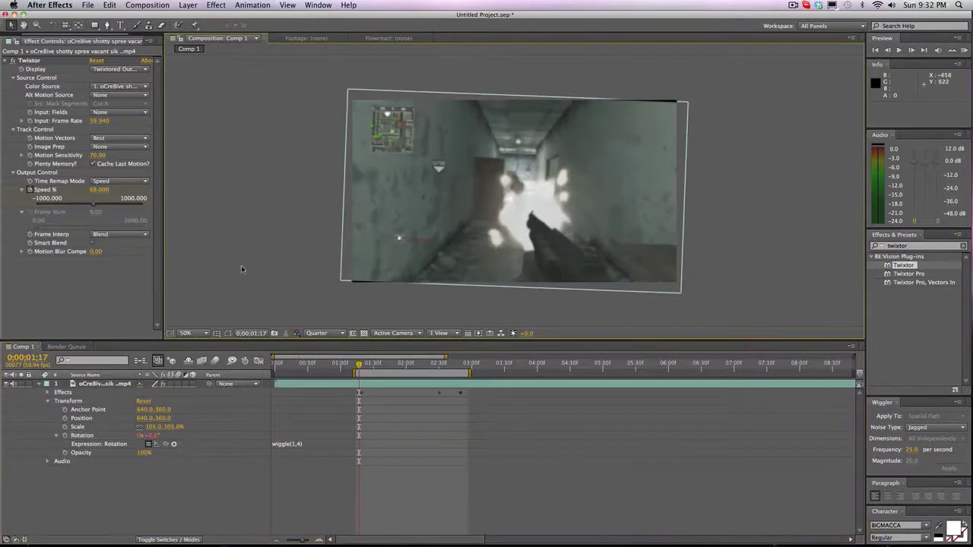
mouse_move(363, 364)
mouse_down()
mouse_move(486, 364)
mouse_move(473, 353)
mouse_move(359, 356)
mouse_up()
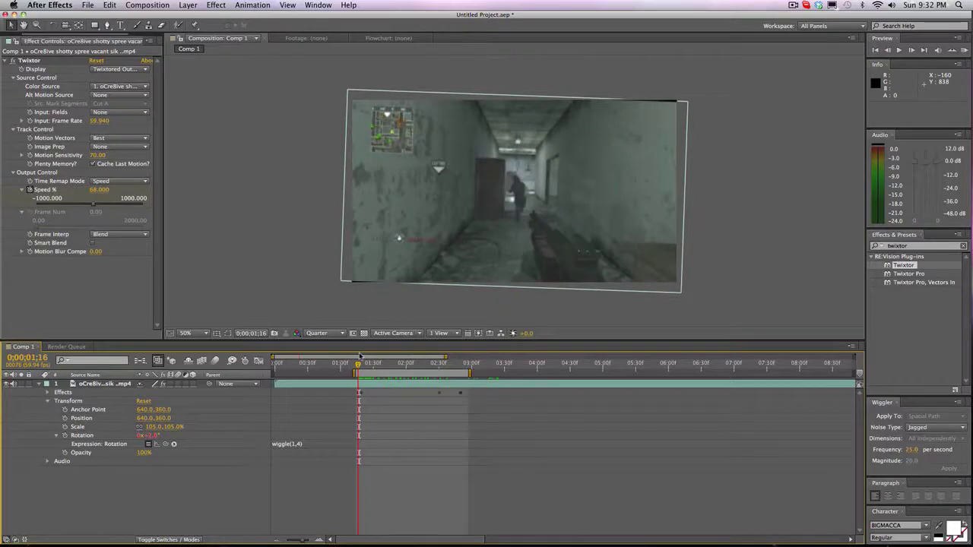
- Set the clip's Scale to 110% and check the result later in the clip
click(154, 426)
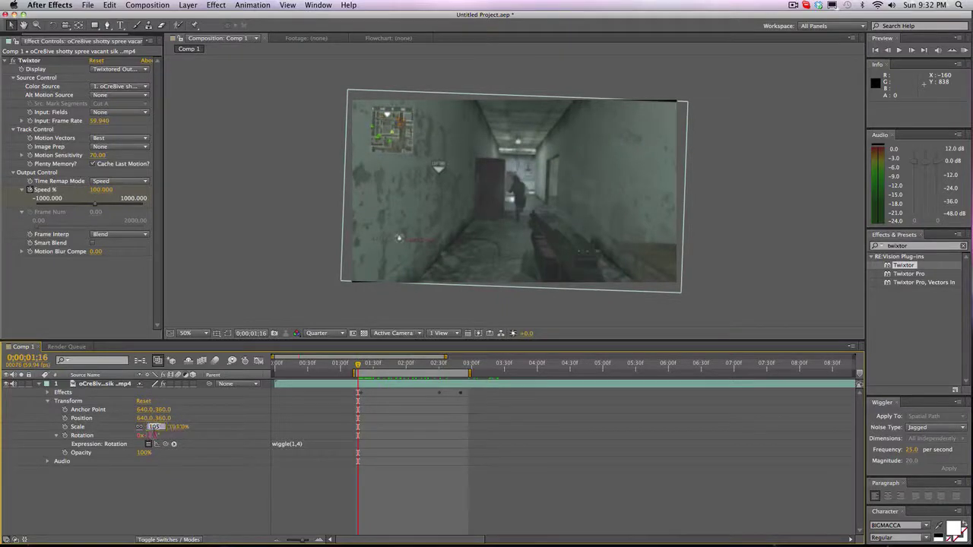
text(110)
key(Return)
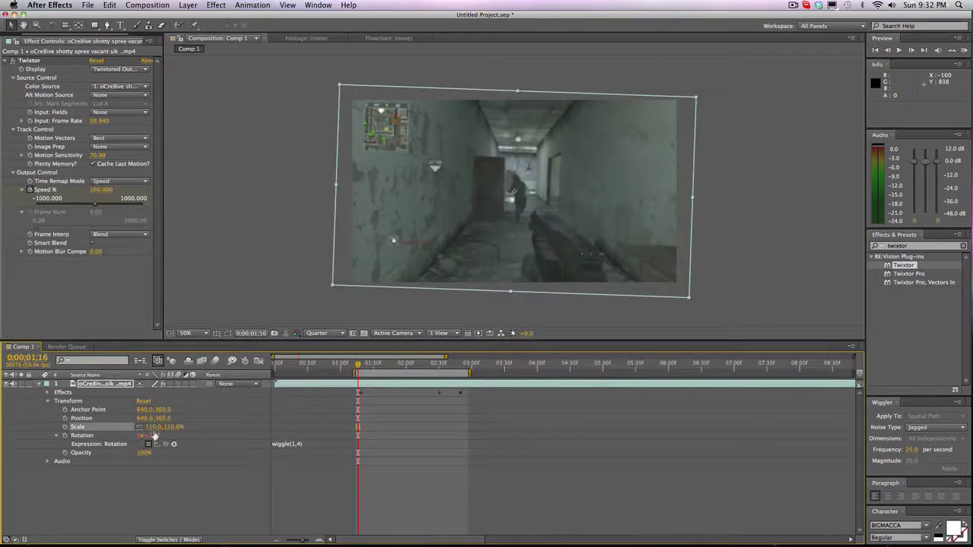
mouse_move(358, 363)
mouse_down()
mouse_move(422, 355)
mouse_move(360, 355)
mouse_up()
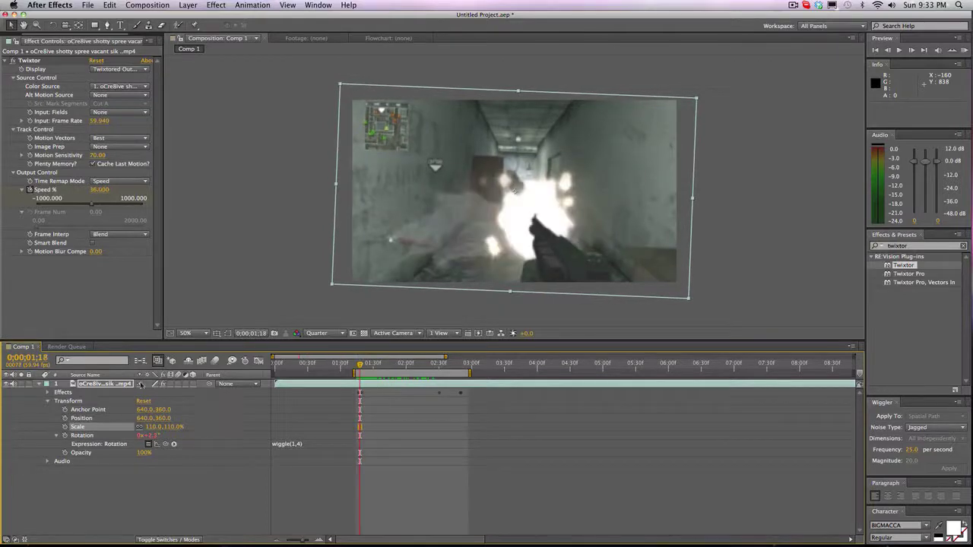
click(64, 418)
- Add a wiggle(1,10) expression to Position and preview the shaking clip
alt+click(64, 418)
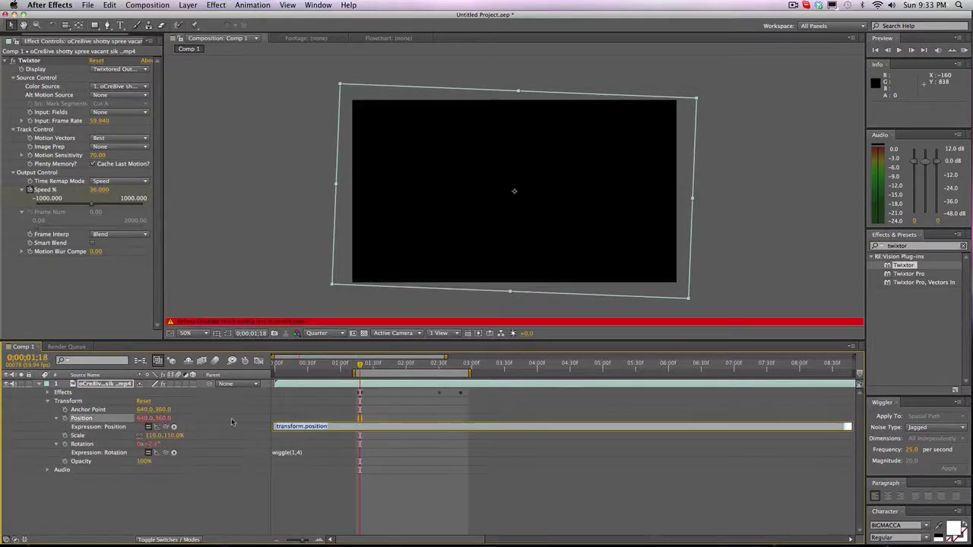
text(wiggle(1,10))
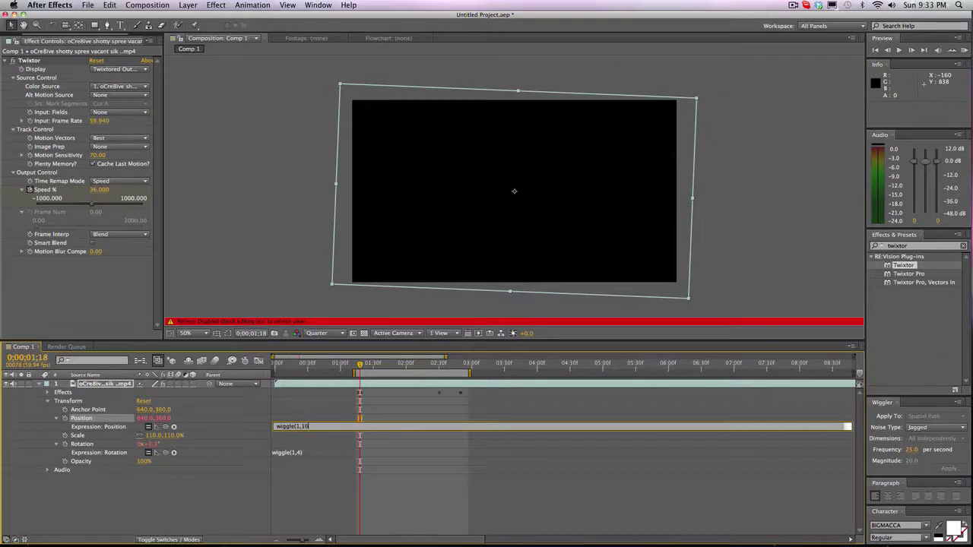
click(282, 311)
key(space)
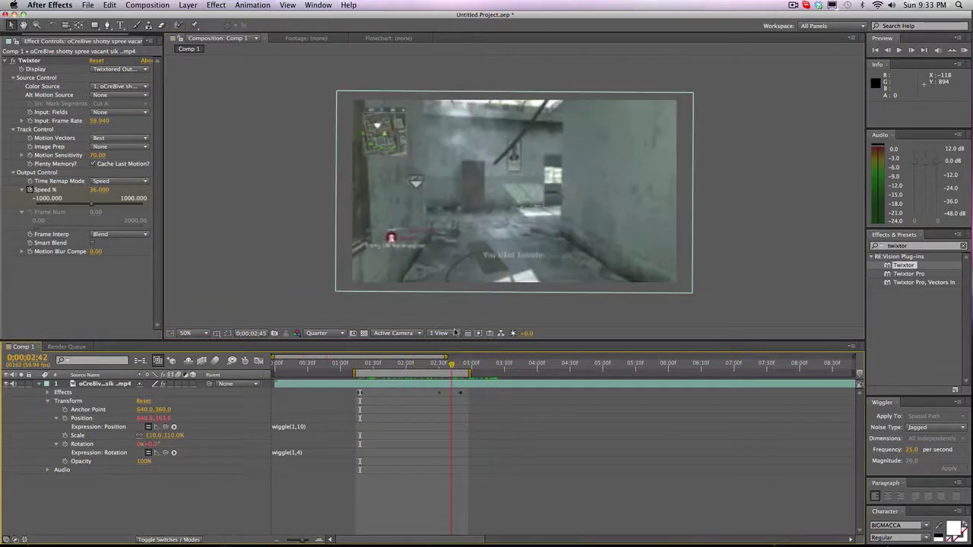
key(space)
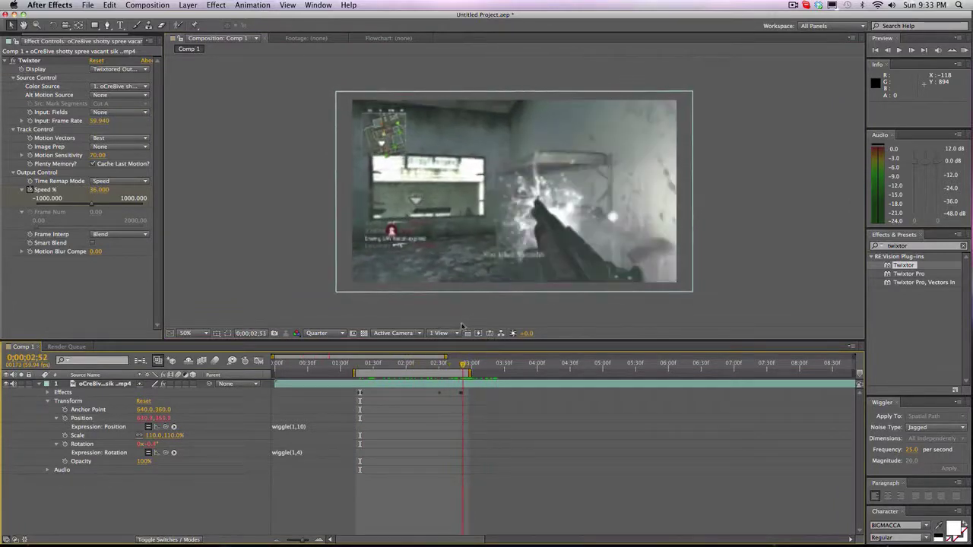
- Clear the Effects & Presets search and leave the Position expression unchanged
click(962, 246)
click(582, 424)
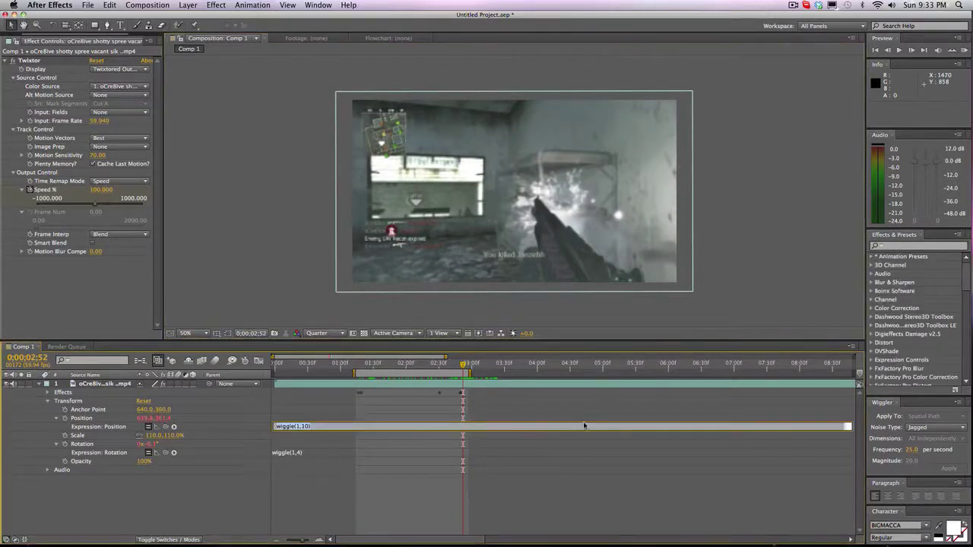
click(370, 482)
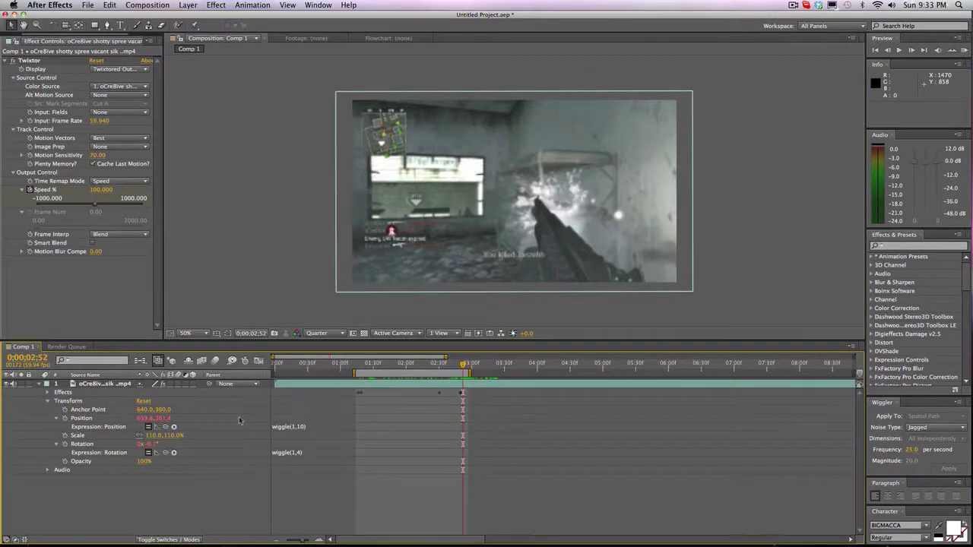
alt+click(65, 444)
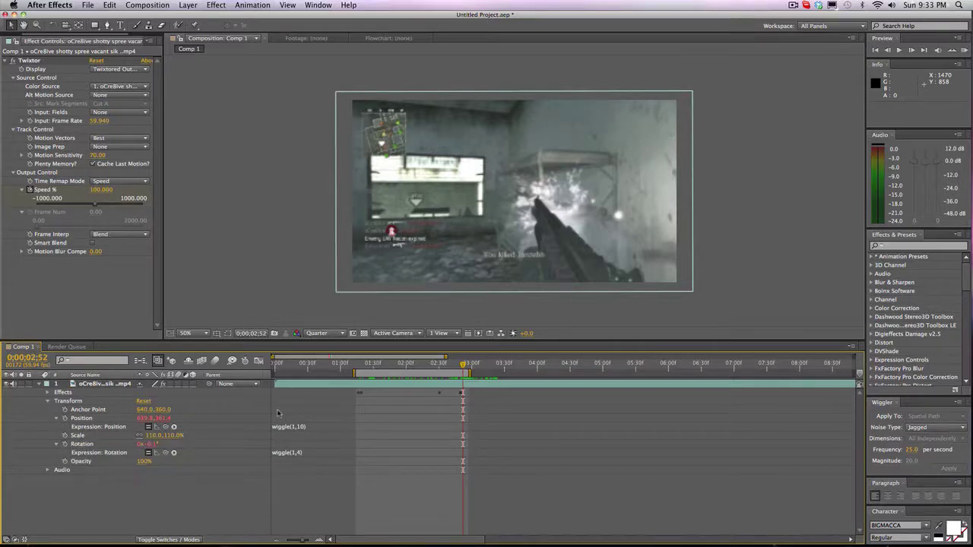
click(141, 438)
drag(152, 435, 524, 439)
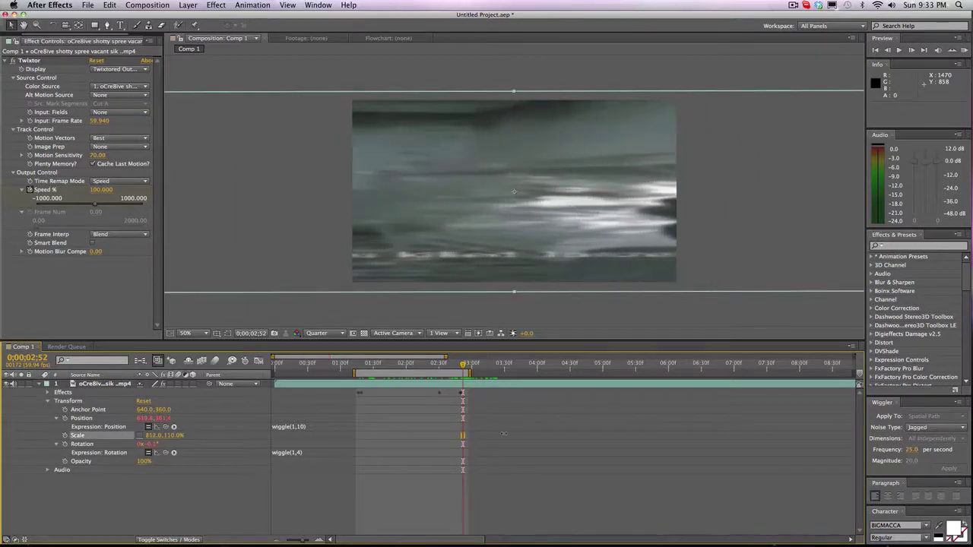
key(super+z)
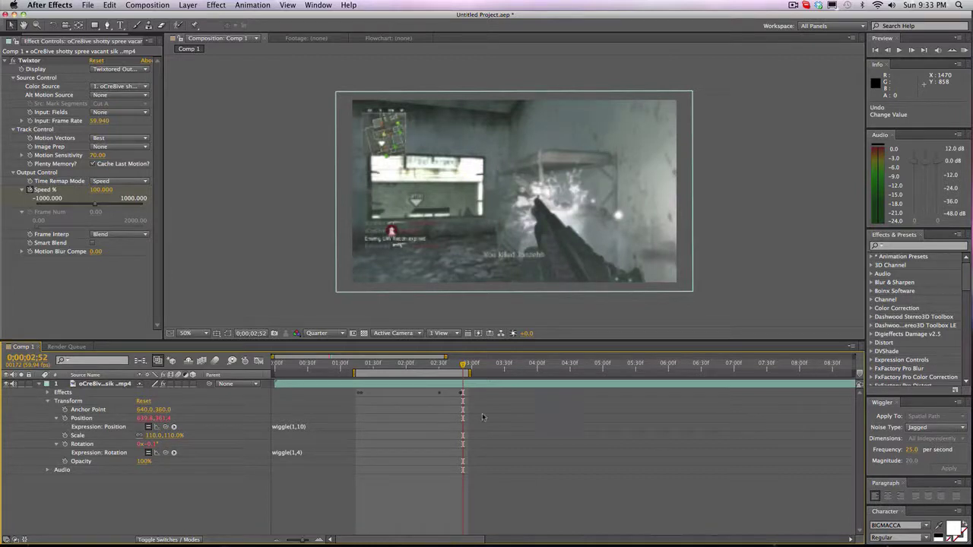
click(64, 434)
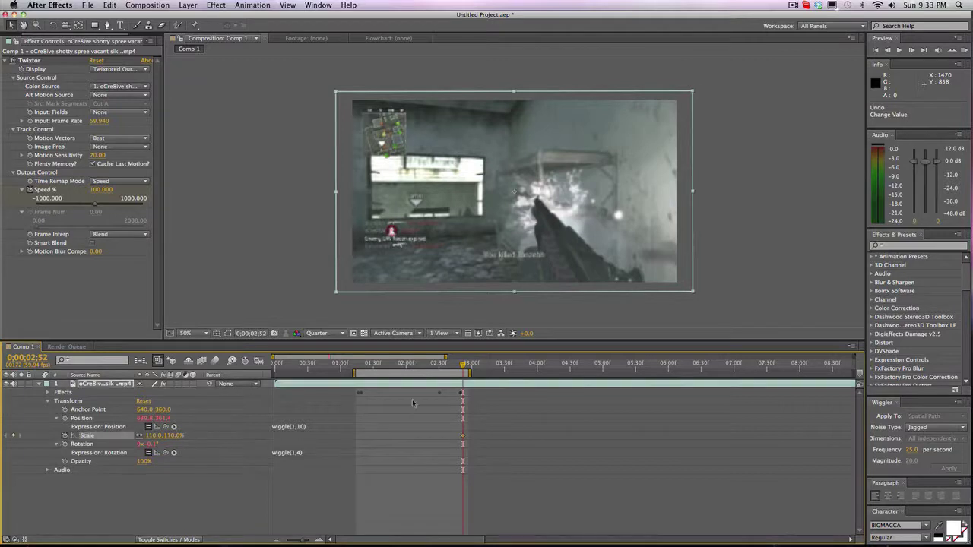
click(444, 363)
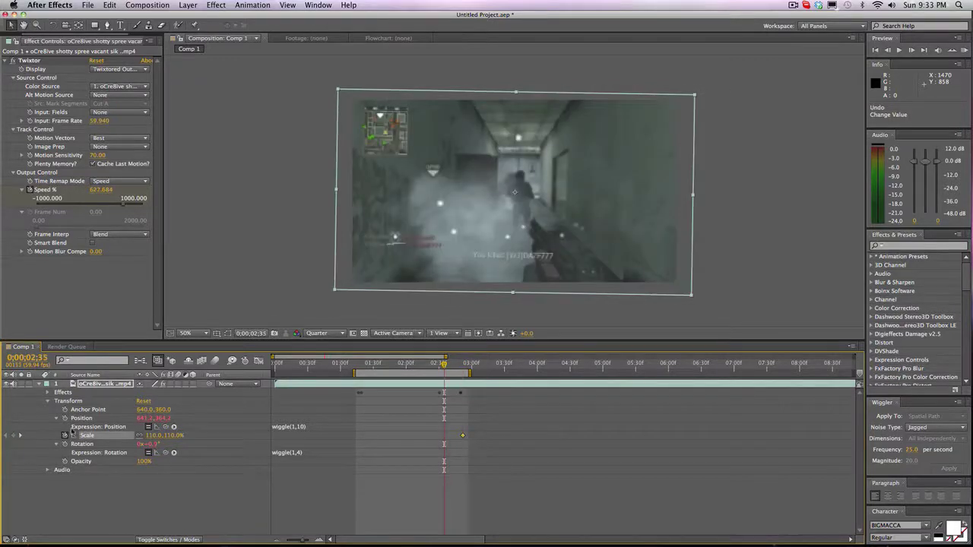
click(13, 434)
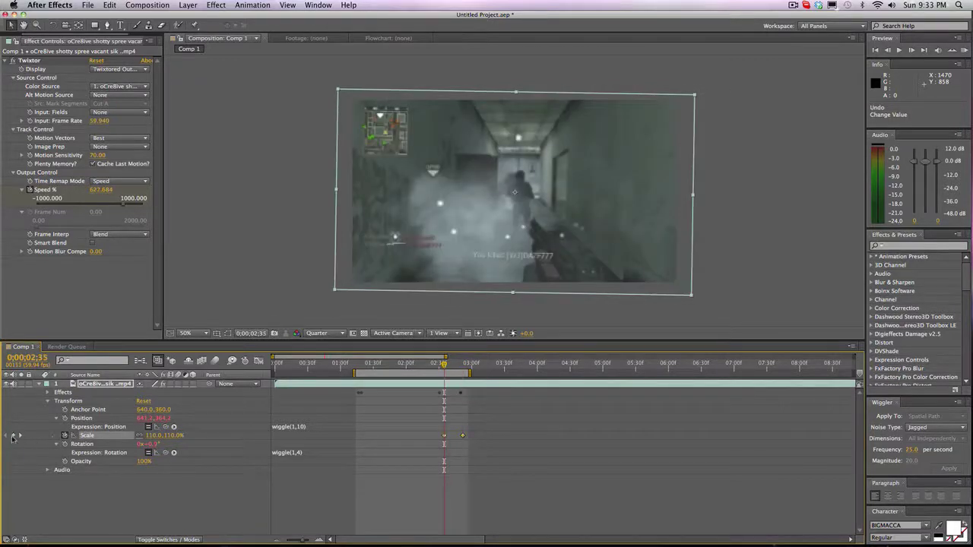
shift+click(462, 435)
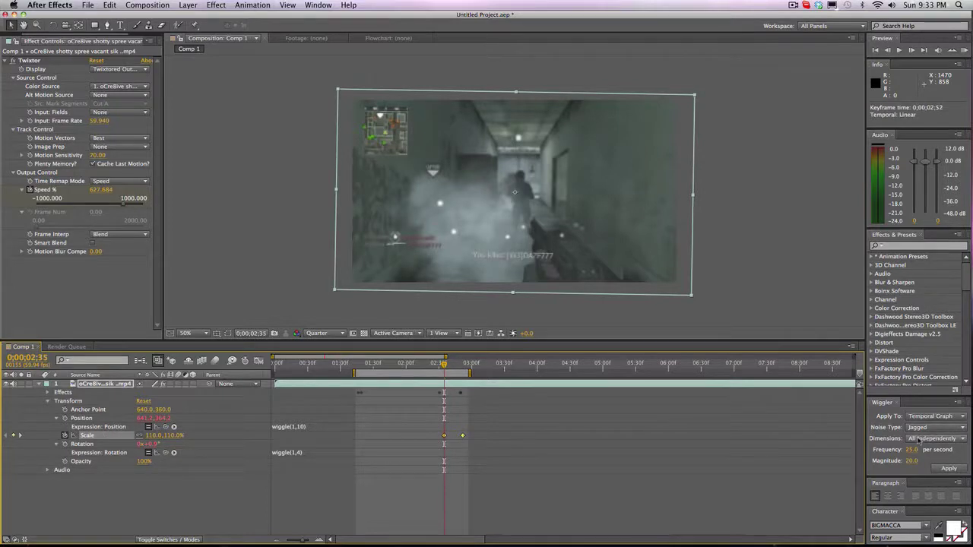
click(949, 468)
click(445, 363)
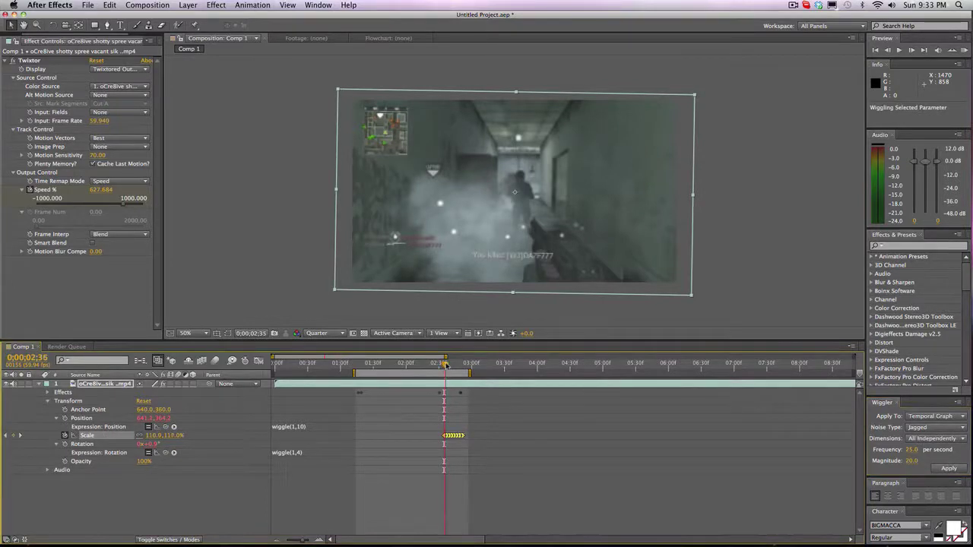
drag(445, 364, 447, 365)
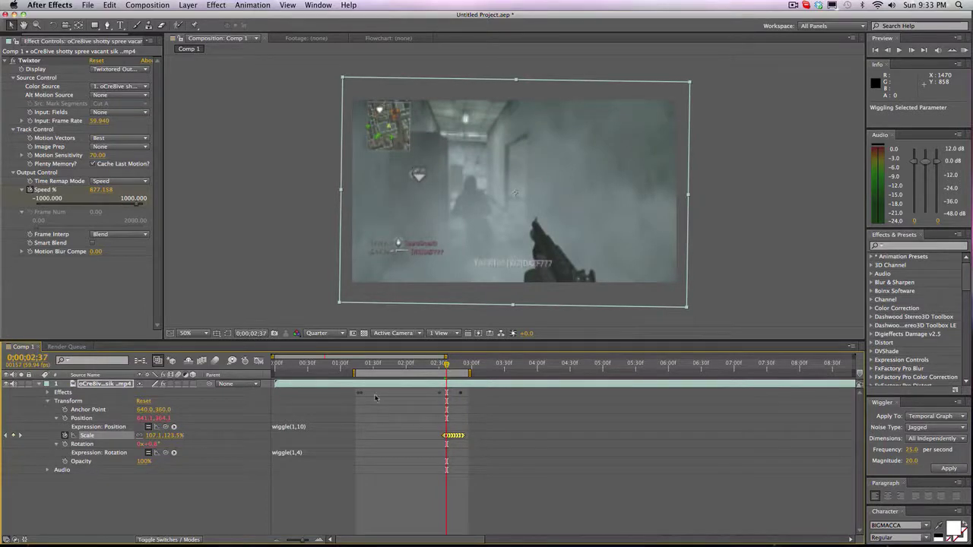
key(super+z)
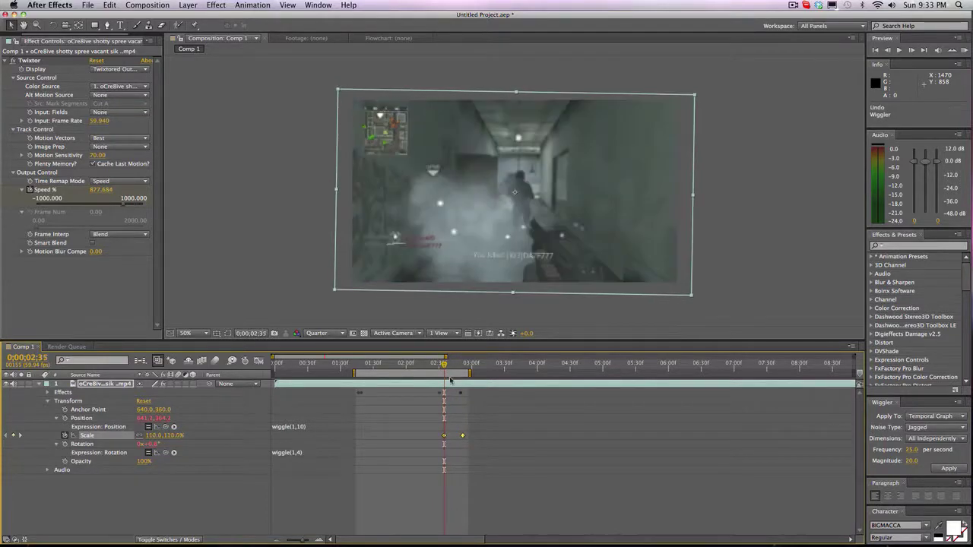
click(927, 439)
click(882, 466)
click(949, 468)
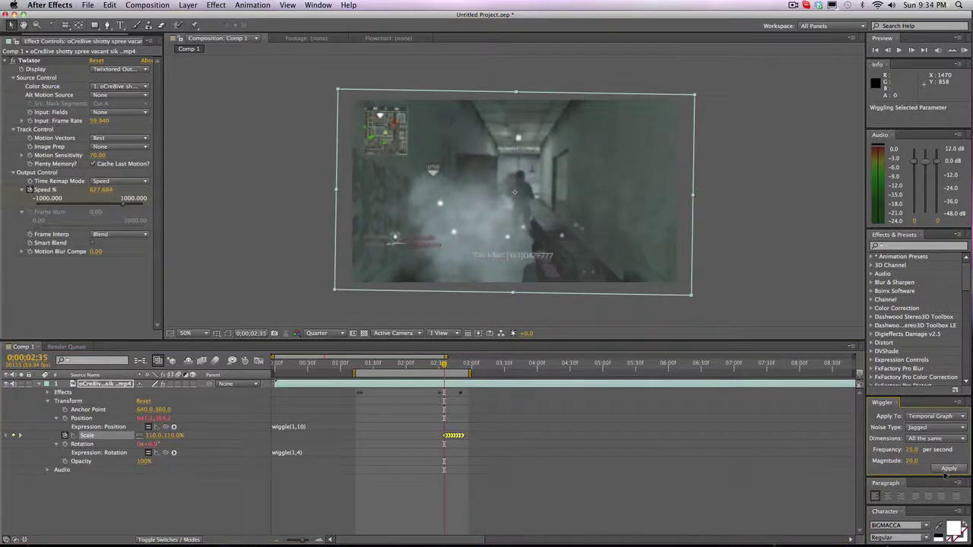
drag(444, 364, 463, 364)
key(super+z)
key(super+z)
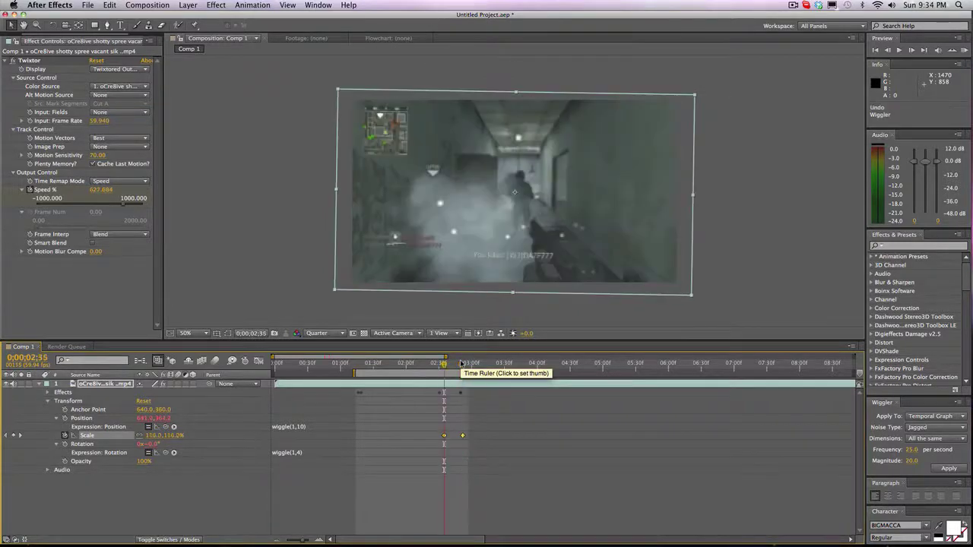
key(space)
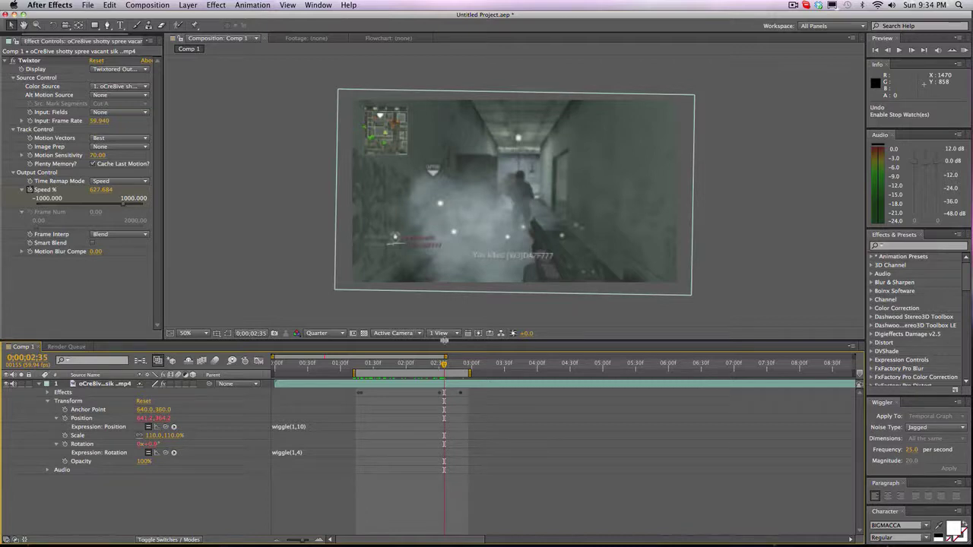
click(39, 383)
click(78, 385)
- Delete the gameplay clip layer from Comp 1's timeline
key(Delete)
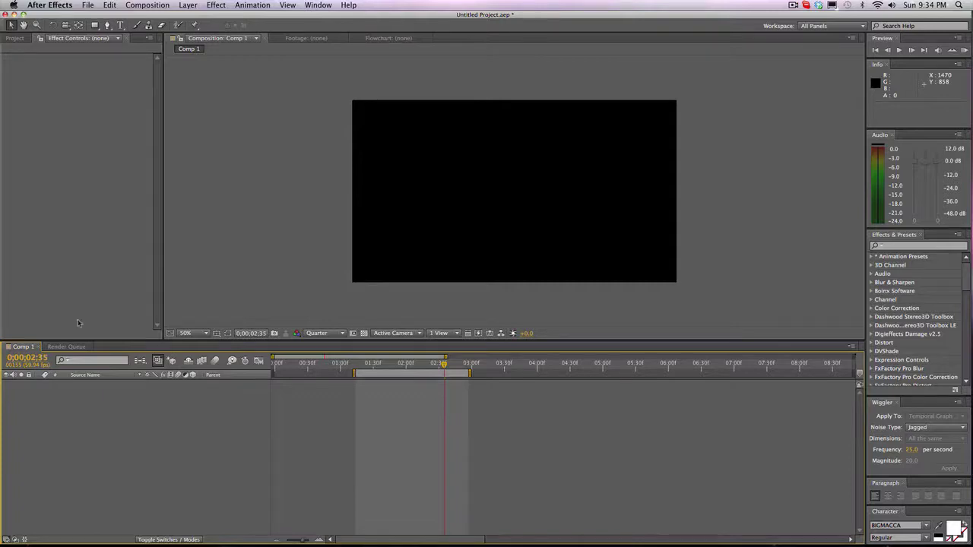
mouse_move(332, 525)
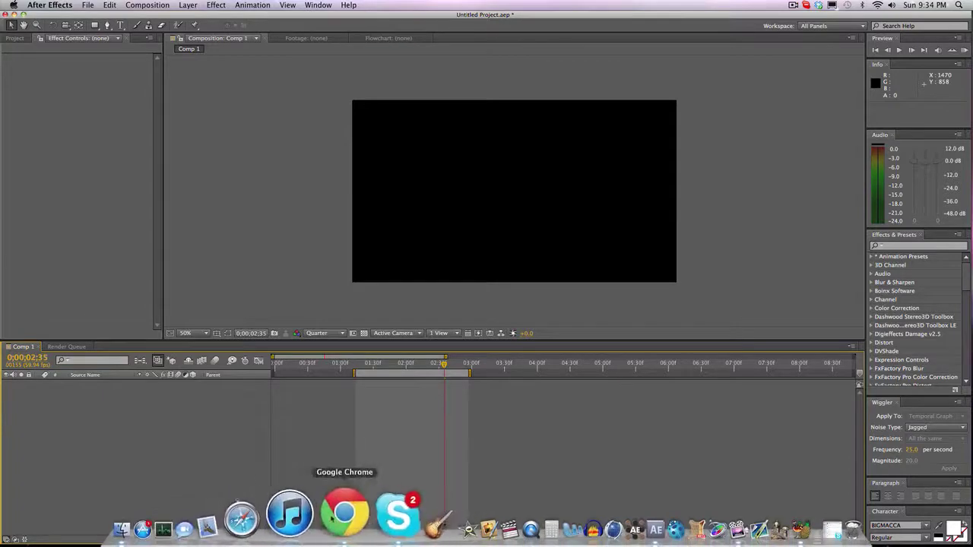
click(205, 254)
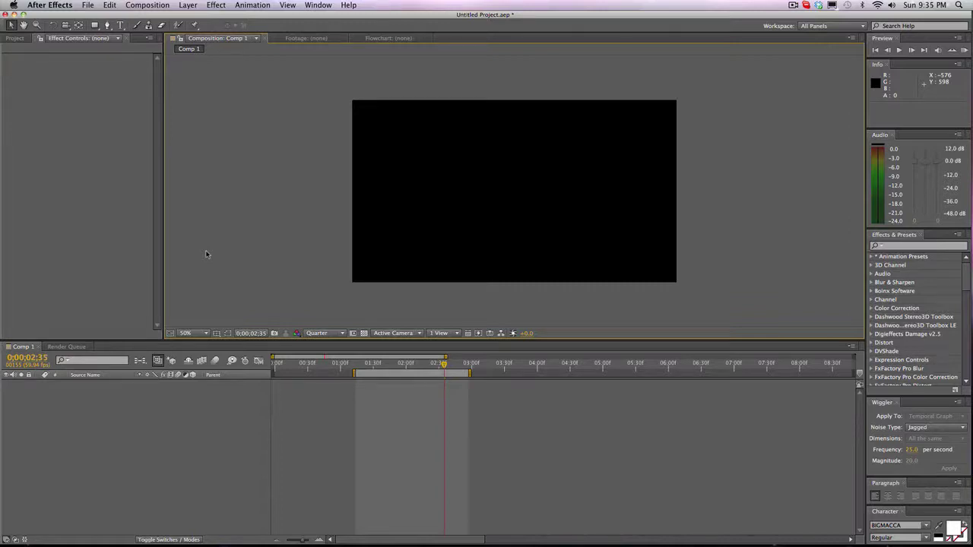
mouse_move(525, 541)
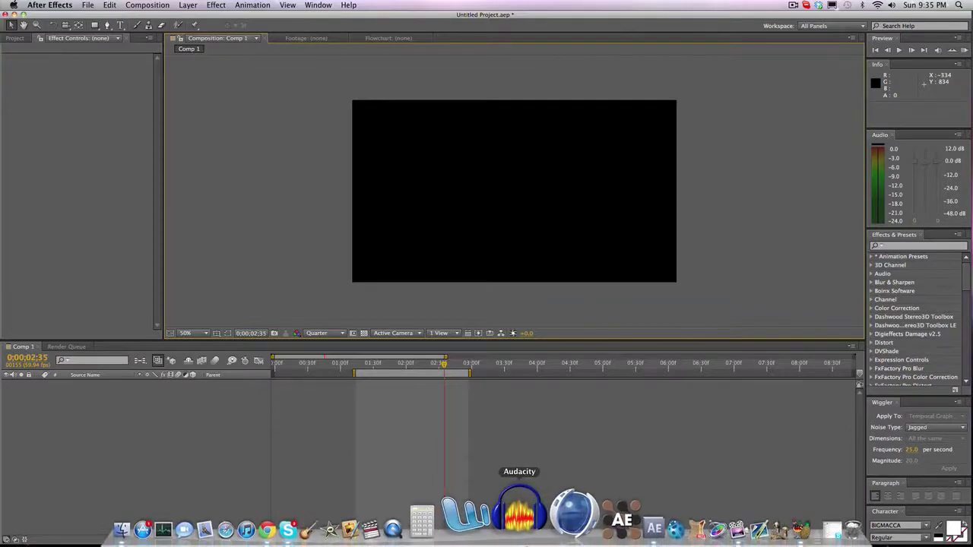